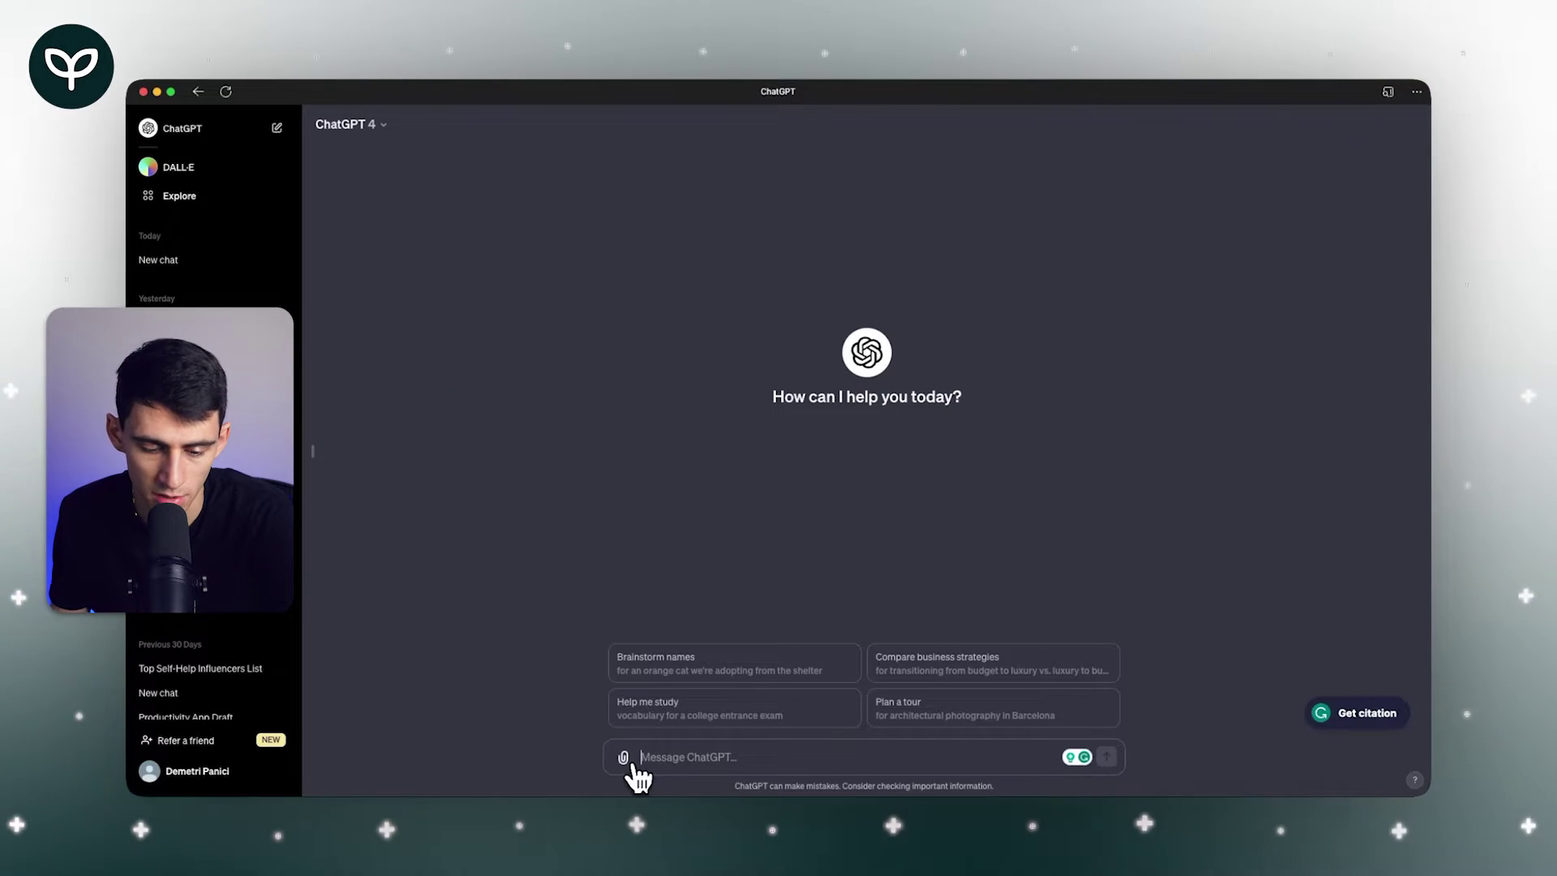
Attach '(INT) 10 Steps to Saving Time and Doing More' in ChatGPT and begin 'Can you summarize this'.
{"action": "left_click", "coordinate": [623, 757]}
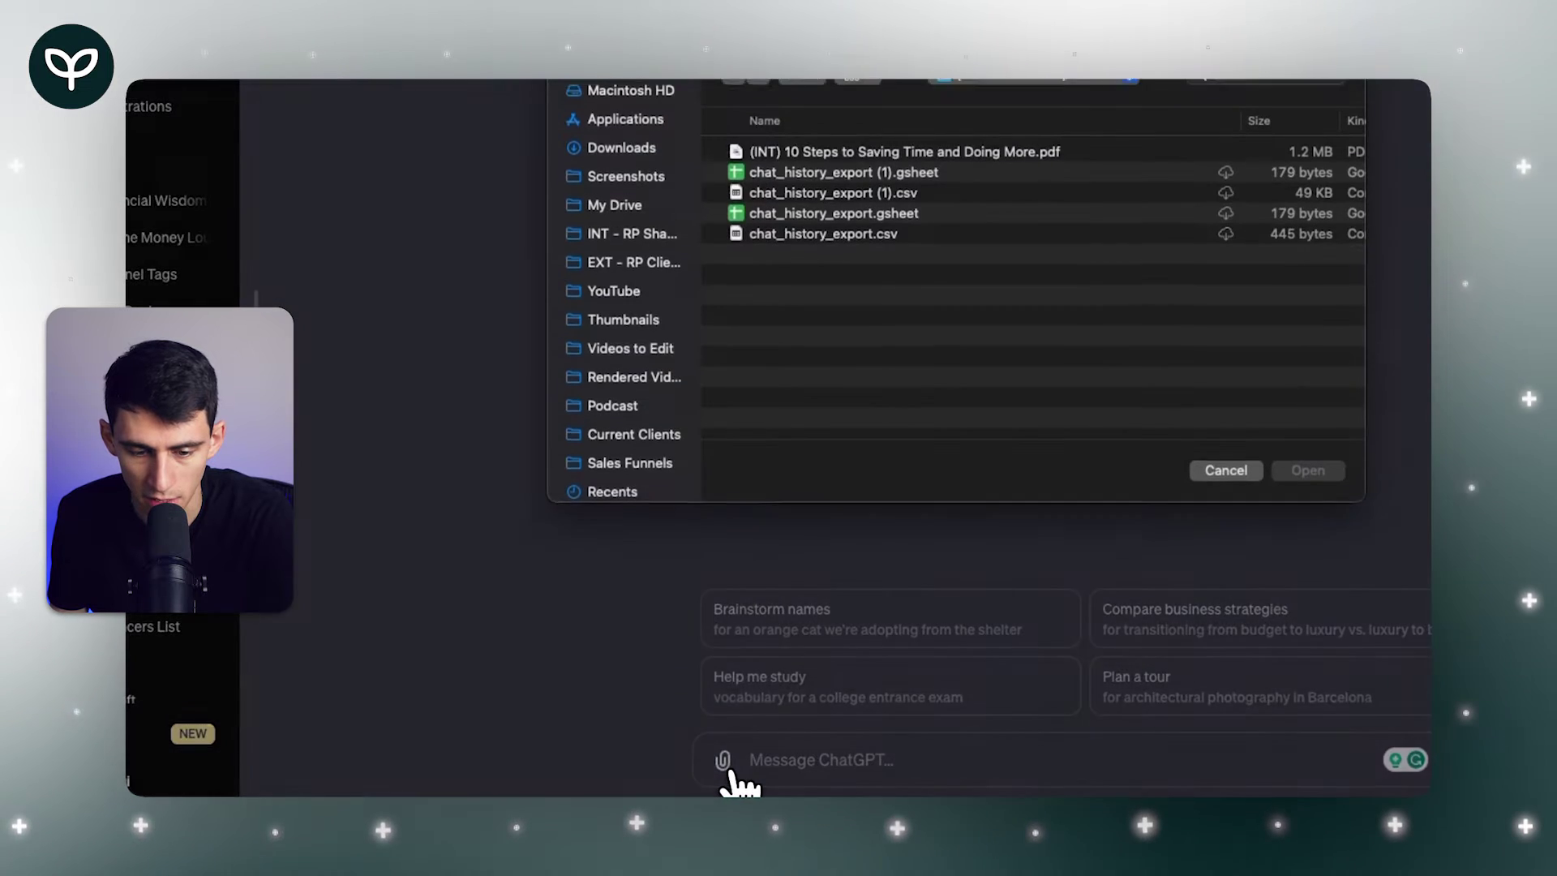
{"action": "left_click", "coordinate": [790, 151]}
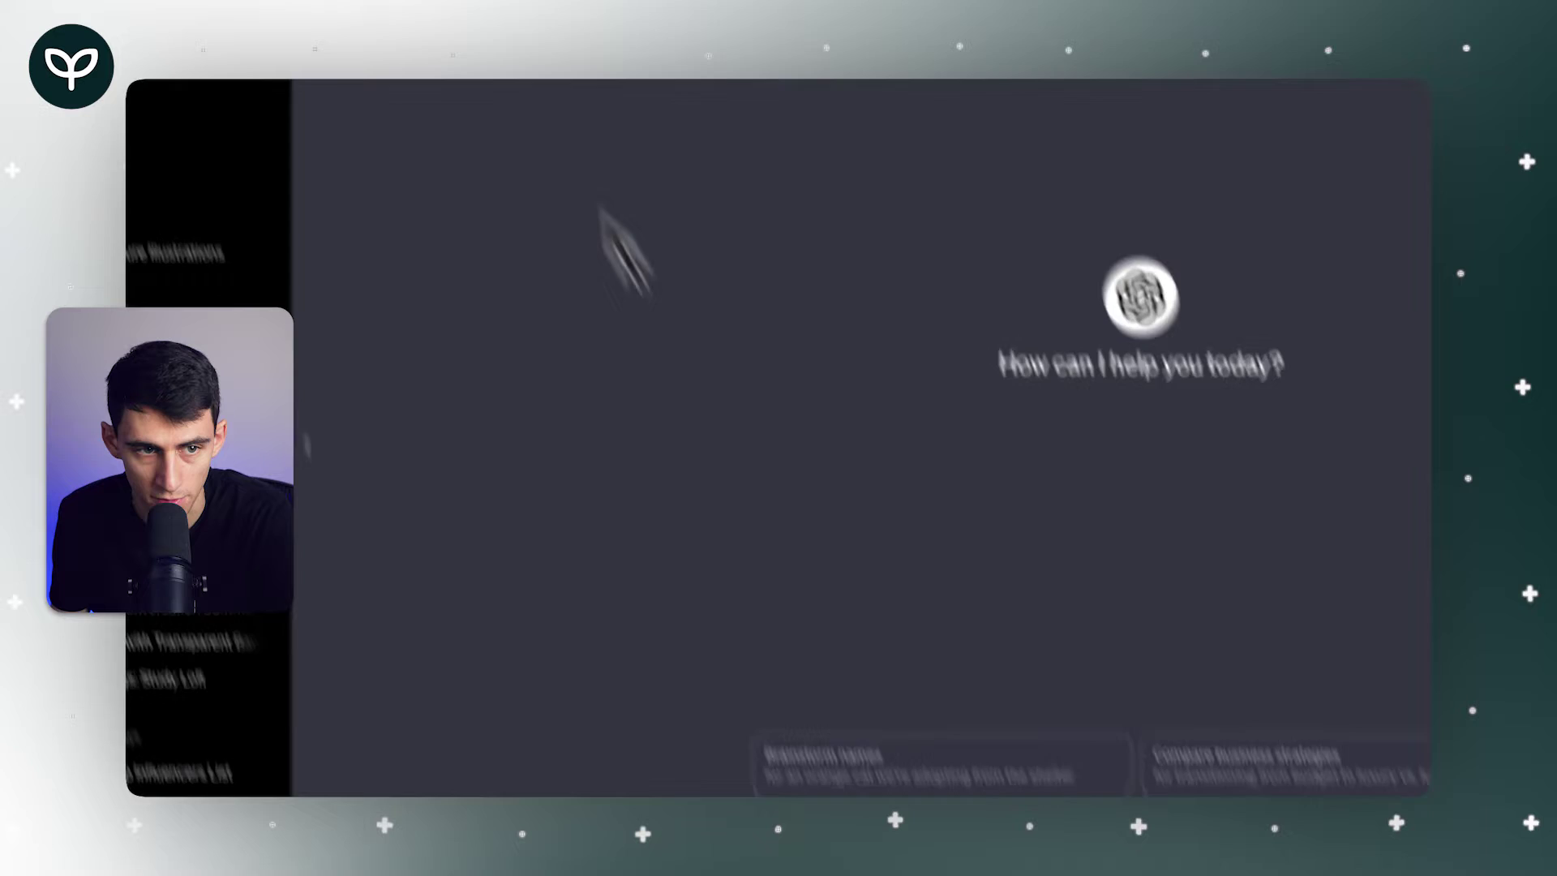
{"action": "left_click", "coordinate": [454, 122]}
{"action": "left_click", "coordinate": [462, 166]}
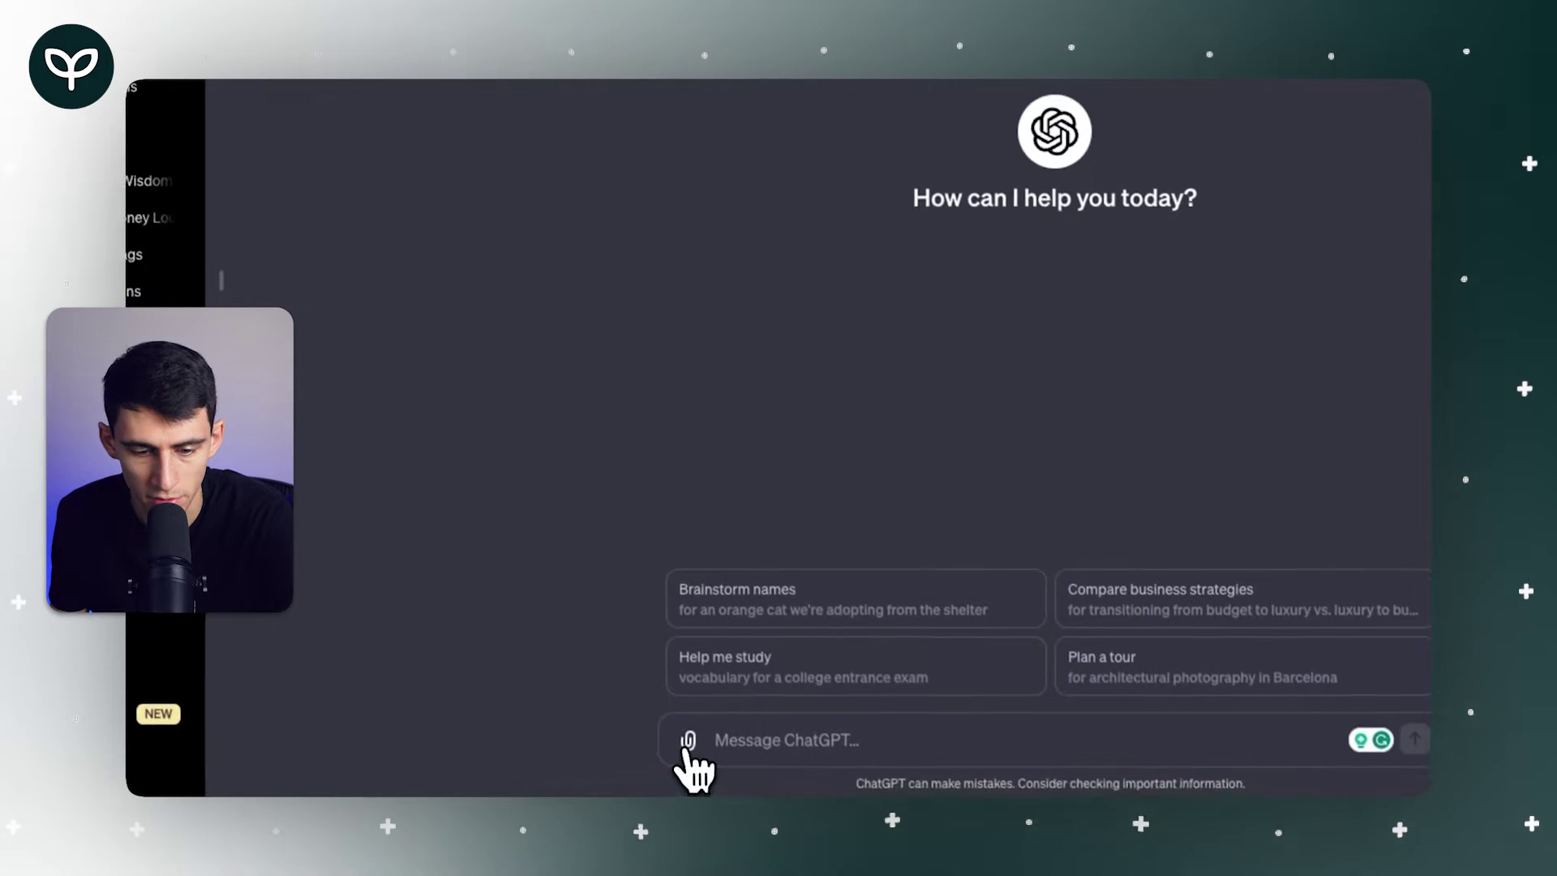
{"action": "left_click", "coordinate": [688, 742]}
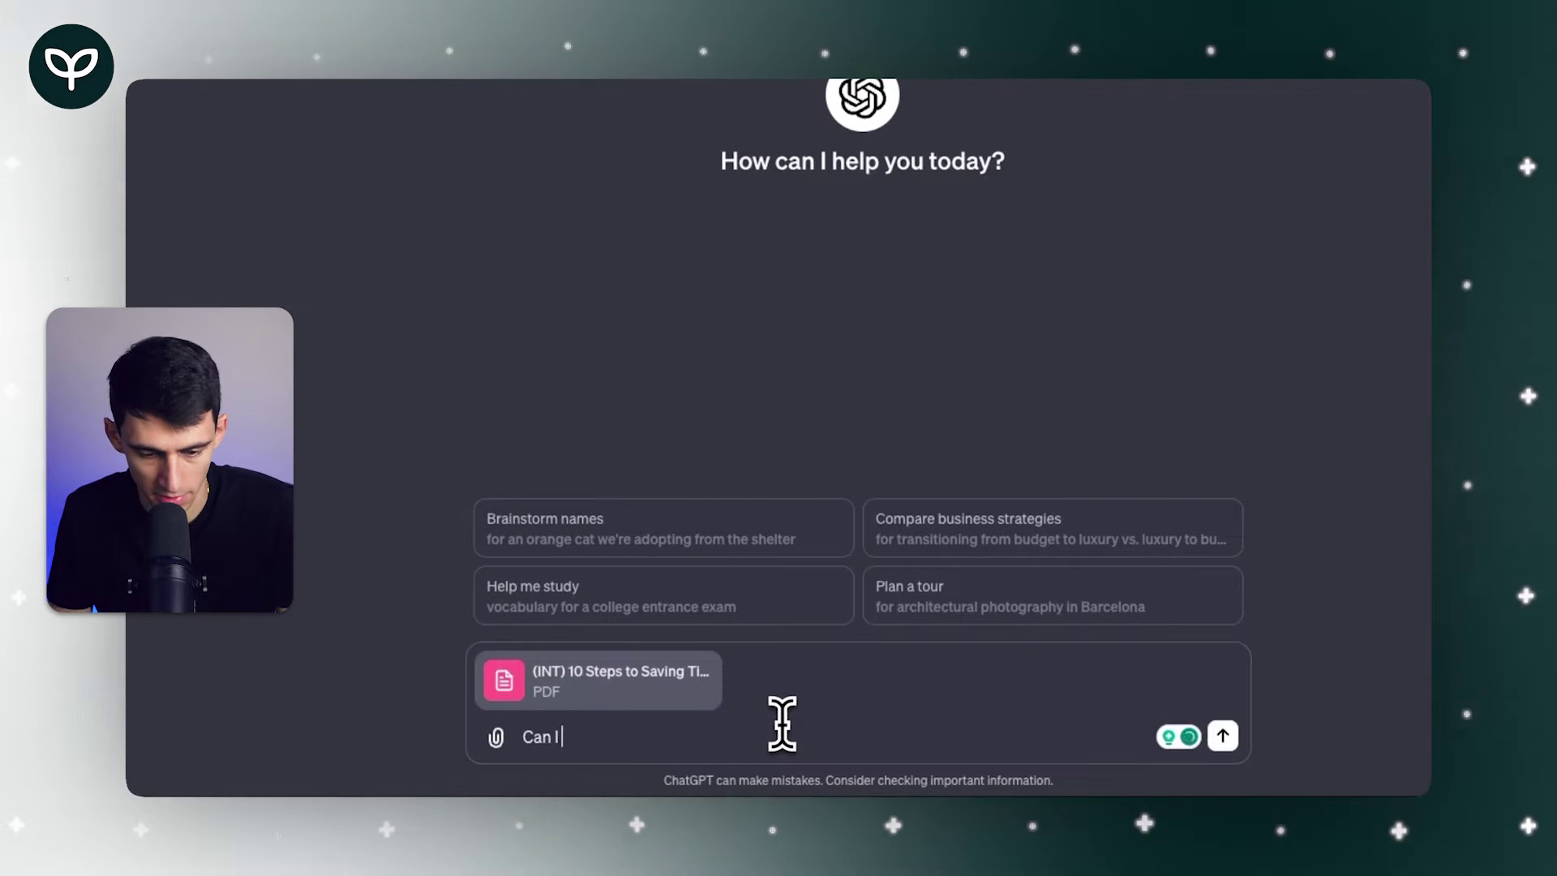
{"action": "key", "text": "BackSpace"}
{"action": "type", "text": "you"}
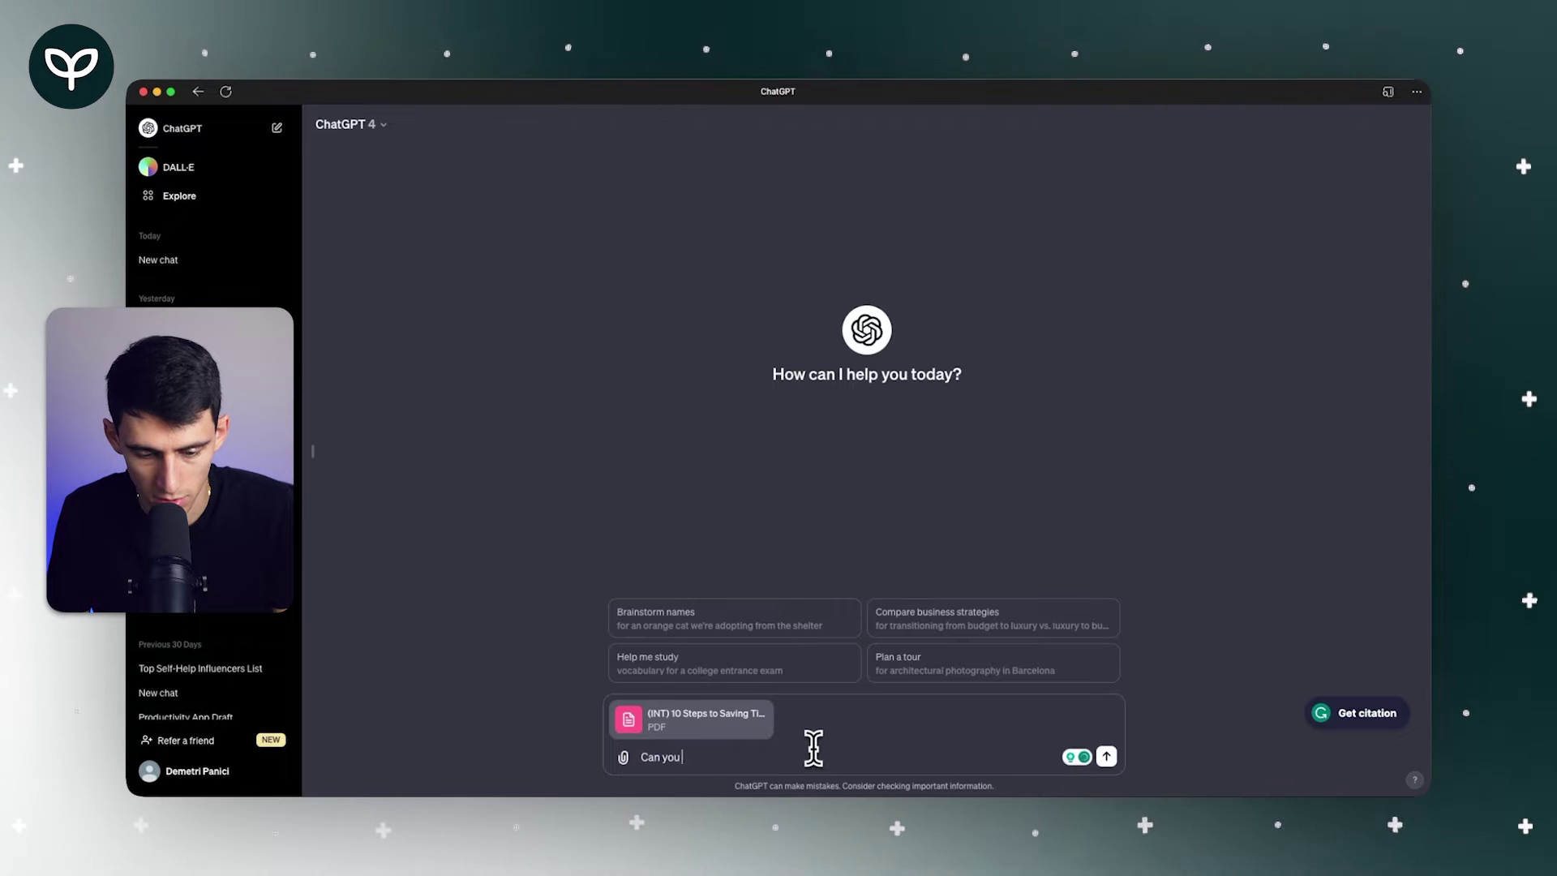
{"action": "type", "text": " summarize this e-"}
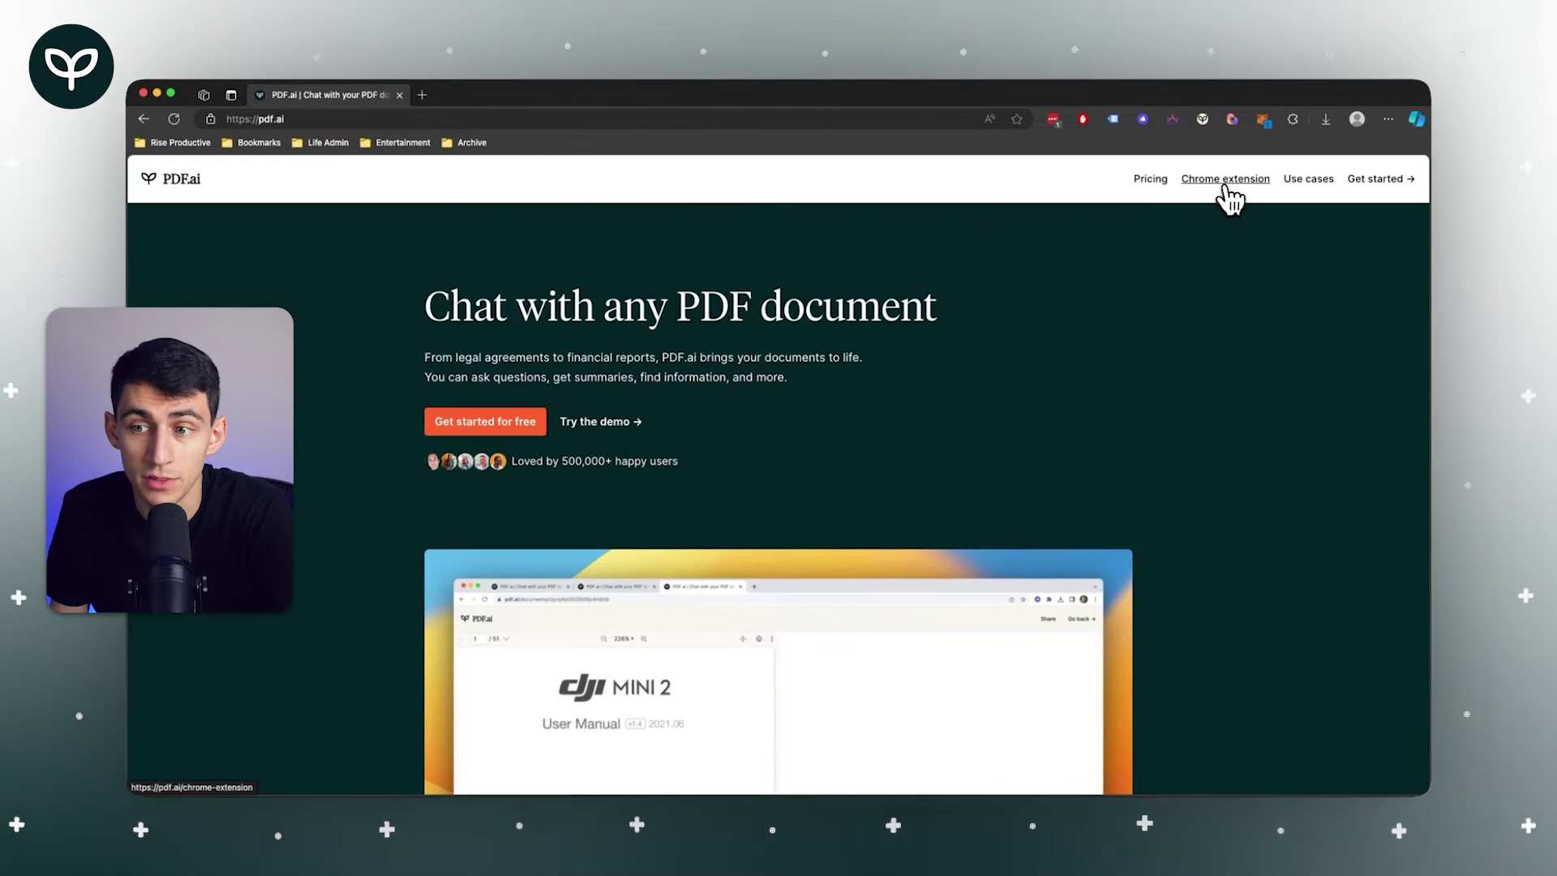
Open the PDF.ai - Ultimate ChatPDF Web Store listing and browse its preview carousel.
{"action": "left_click", "coordinate": [1225, 185]}
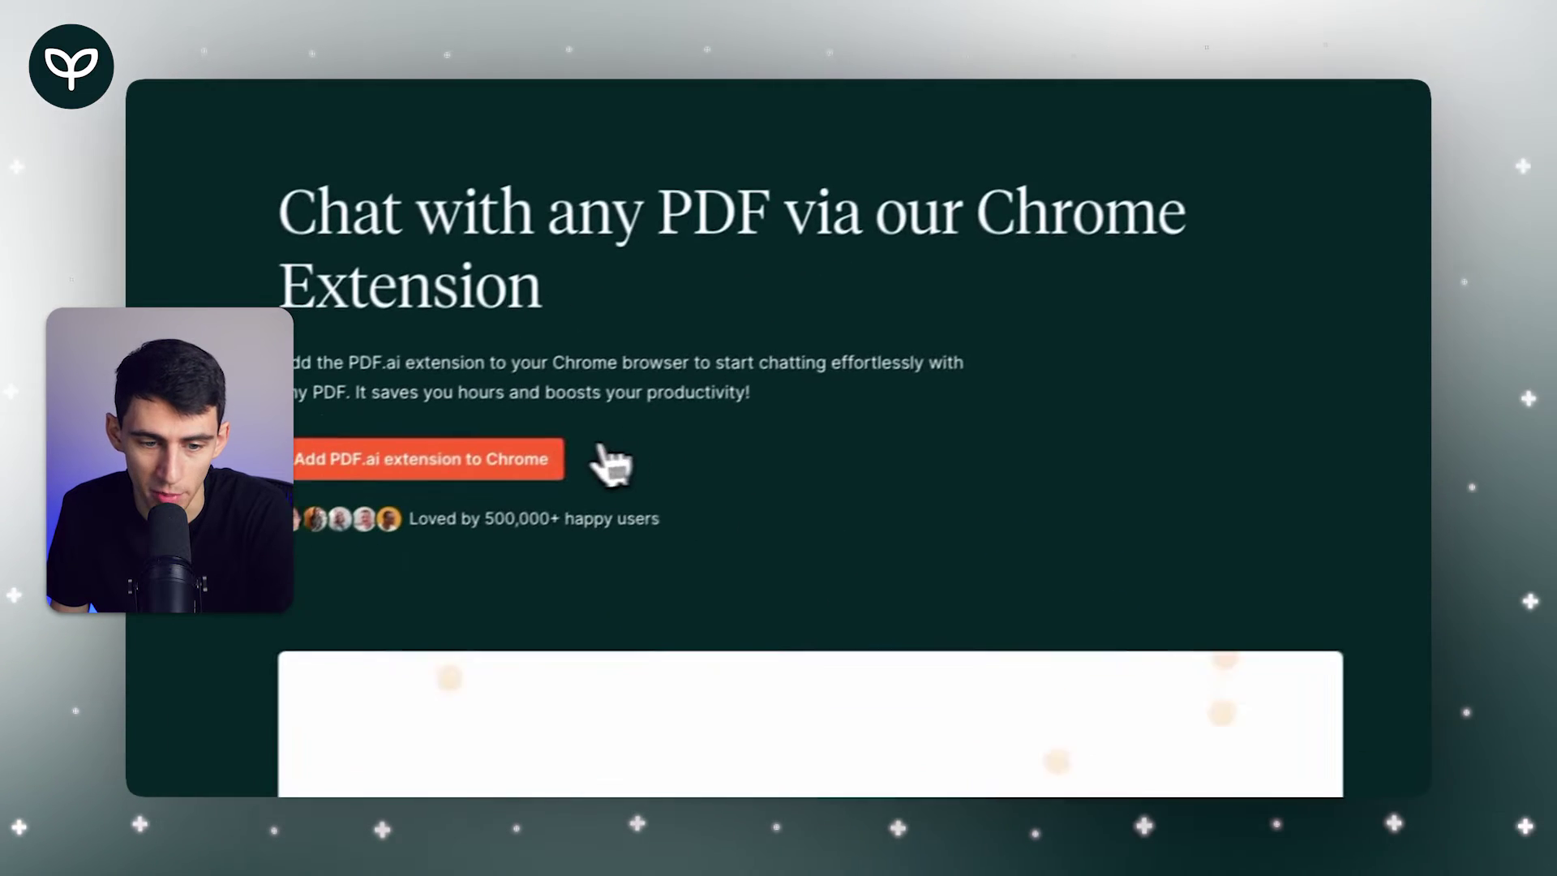
{"action": "left_click", "coordinate": [551, 459]}
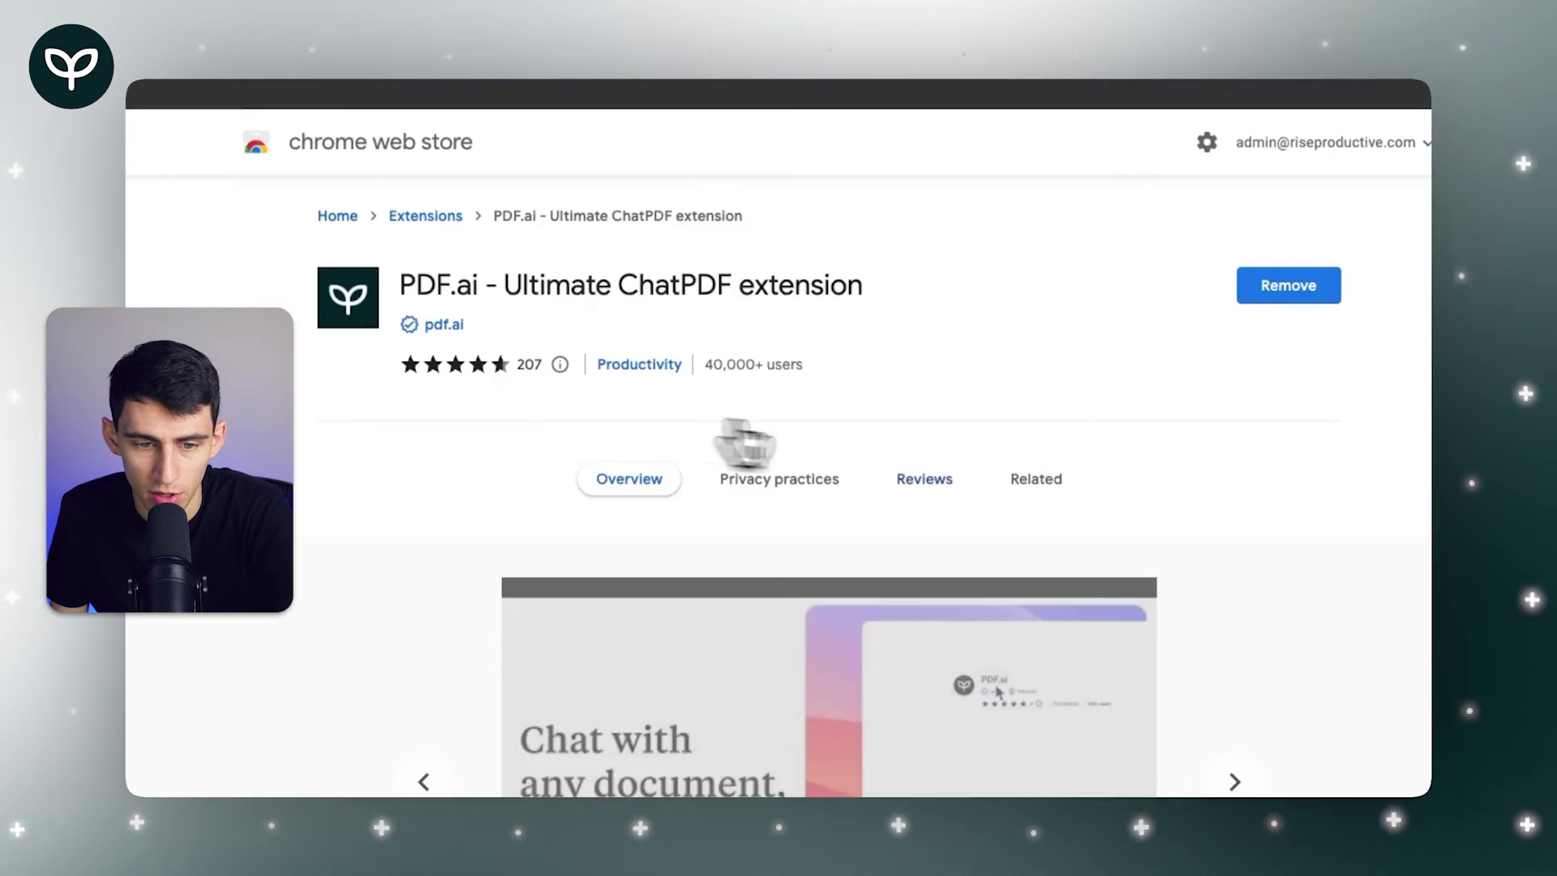
{"action": "scroll", "coordinate": [811, 454], "scroll_direction": "down", "scroll_amount": 4}
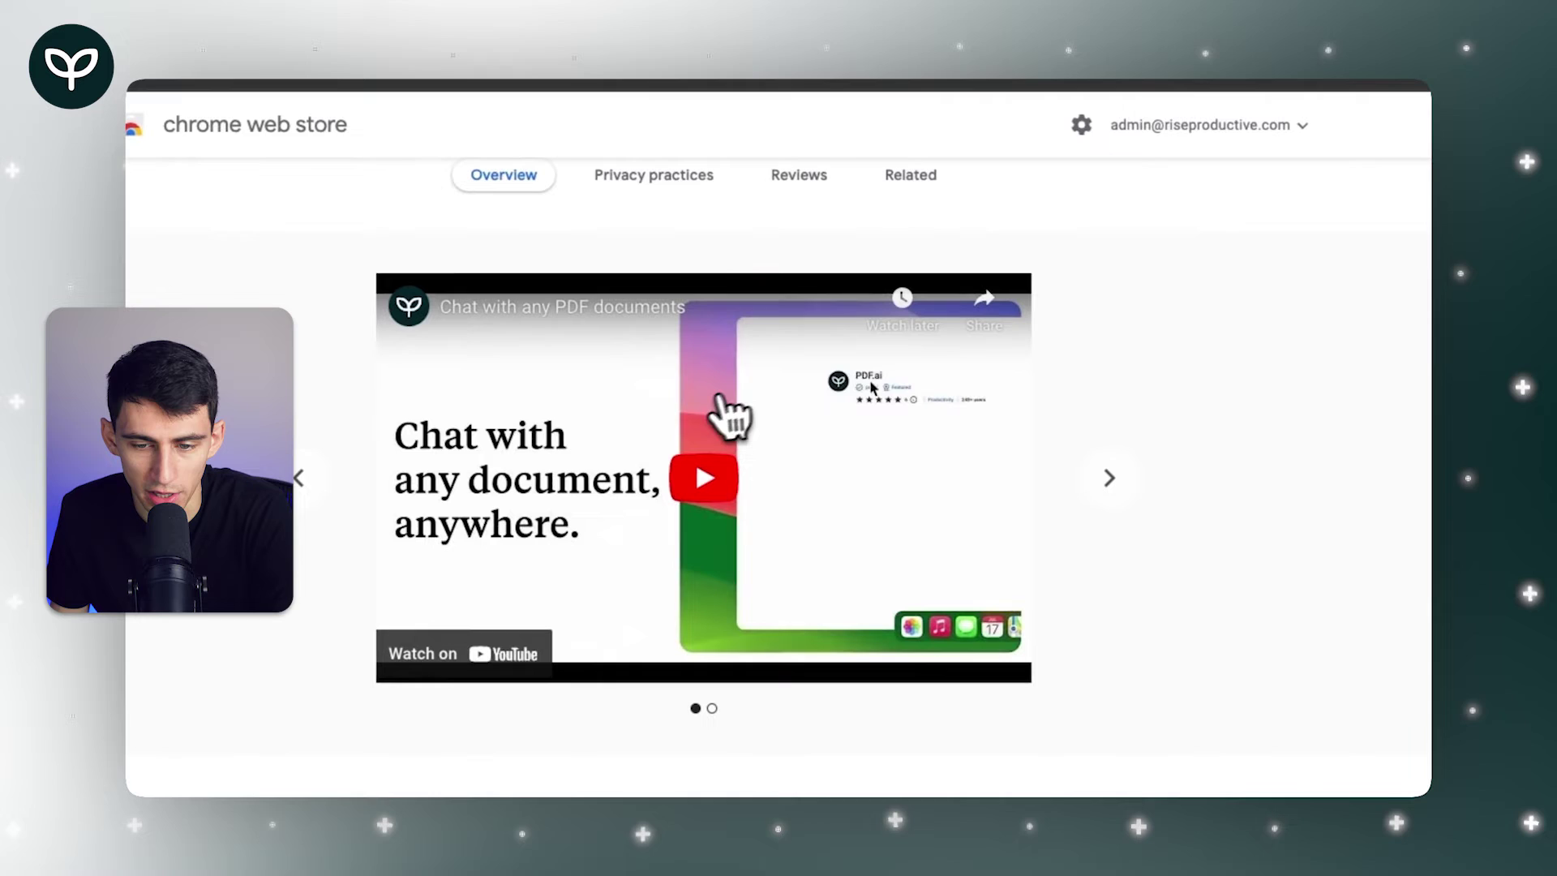
{"action": "left_click", "coordinate": [1123, 493]}
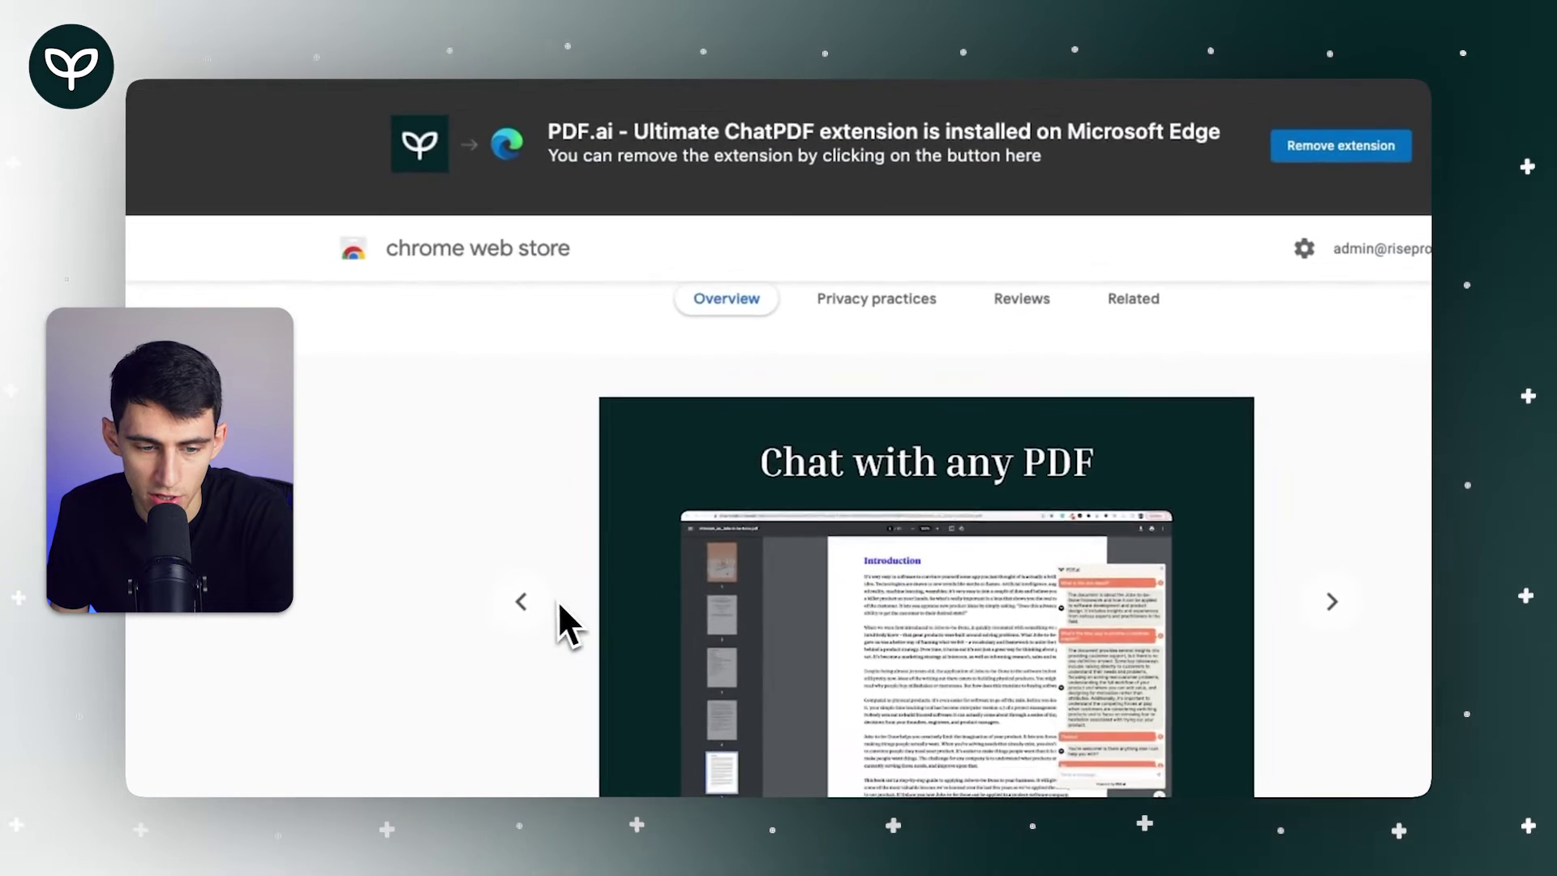
{"action": "left_click", "coordinate": [523, 602]}
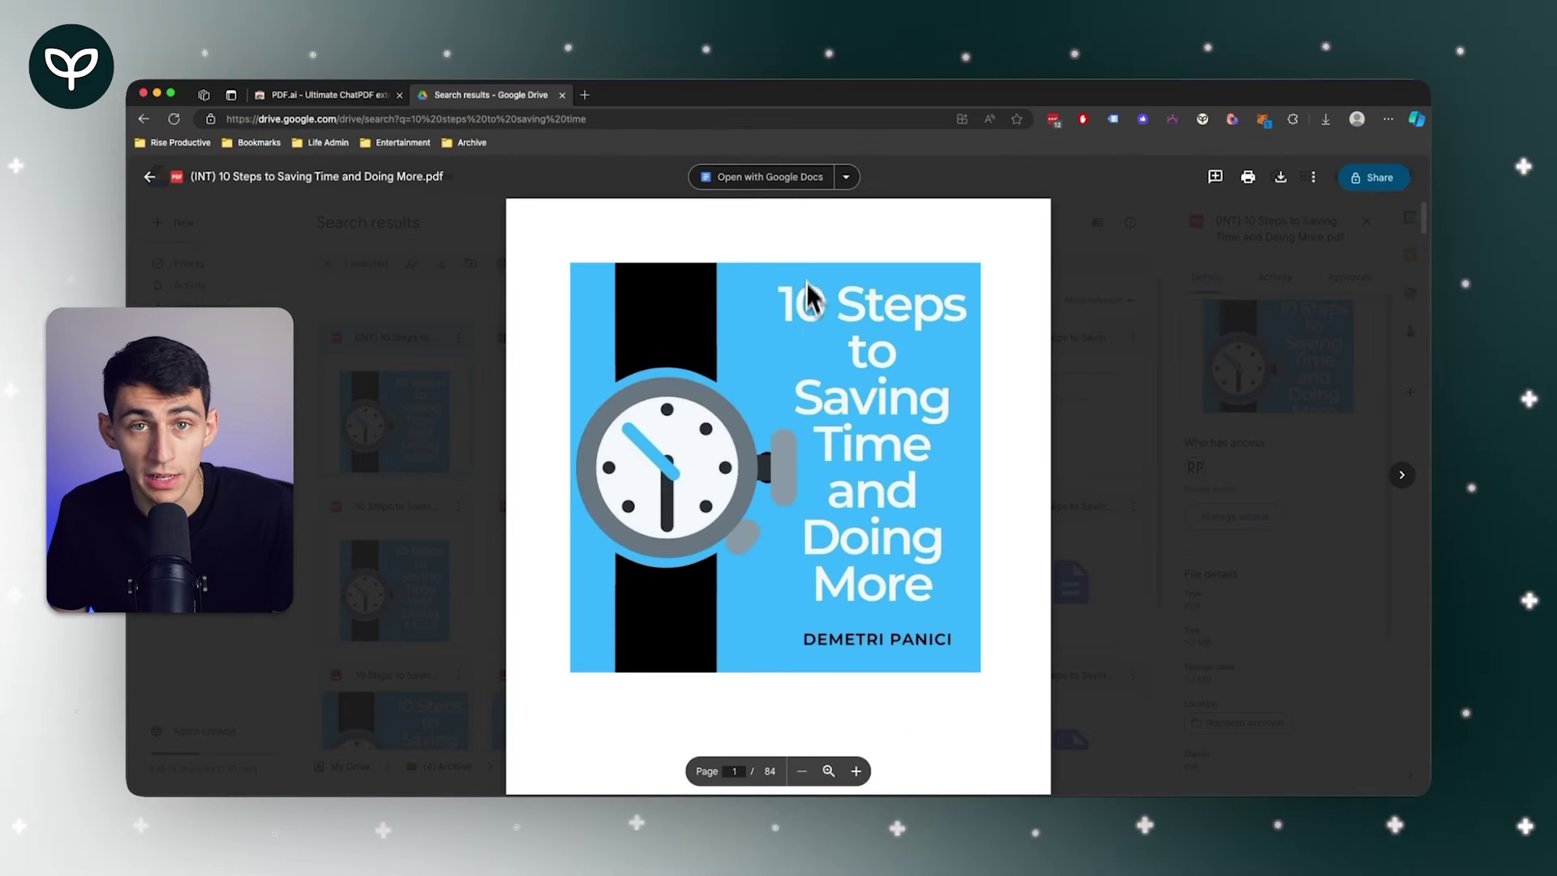
Open the Seneca-Letters.pdf result from the Google search results.
{"action": "scroll", "coordinate": [819, 381], "scroll_direction": "down", "scroll_amount": 3}
{"action": "scroll", "coordinate": [932, 389], "scroll_direction": "up", "scroll_amount": 1}
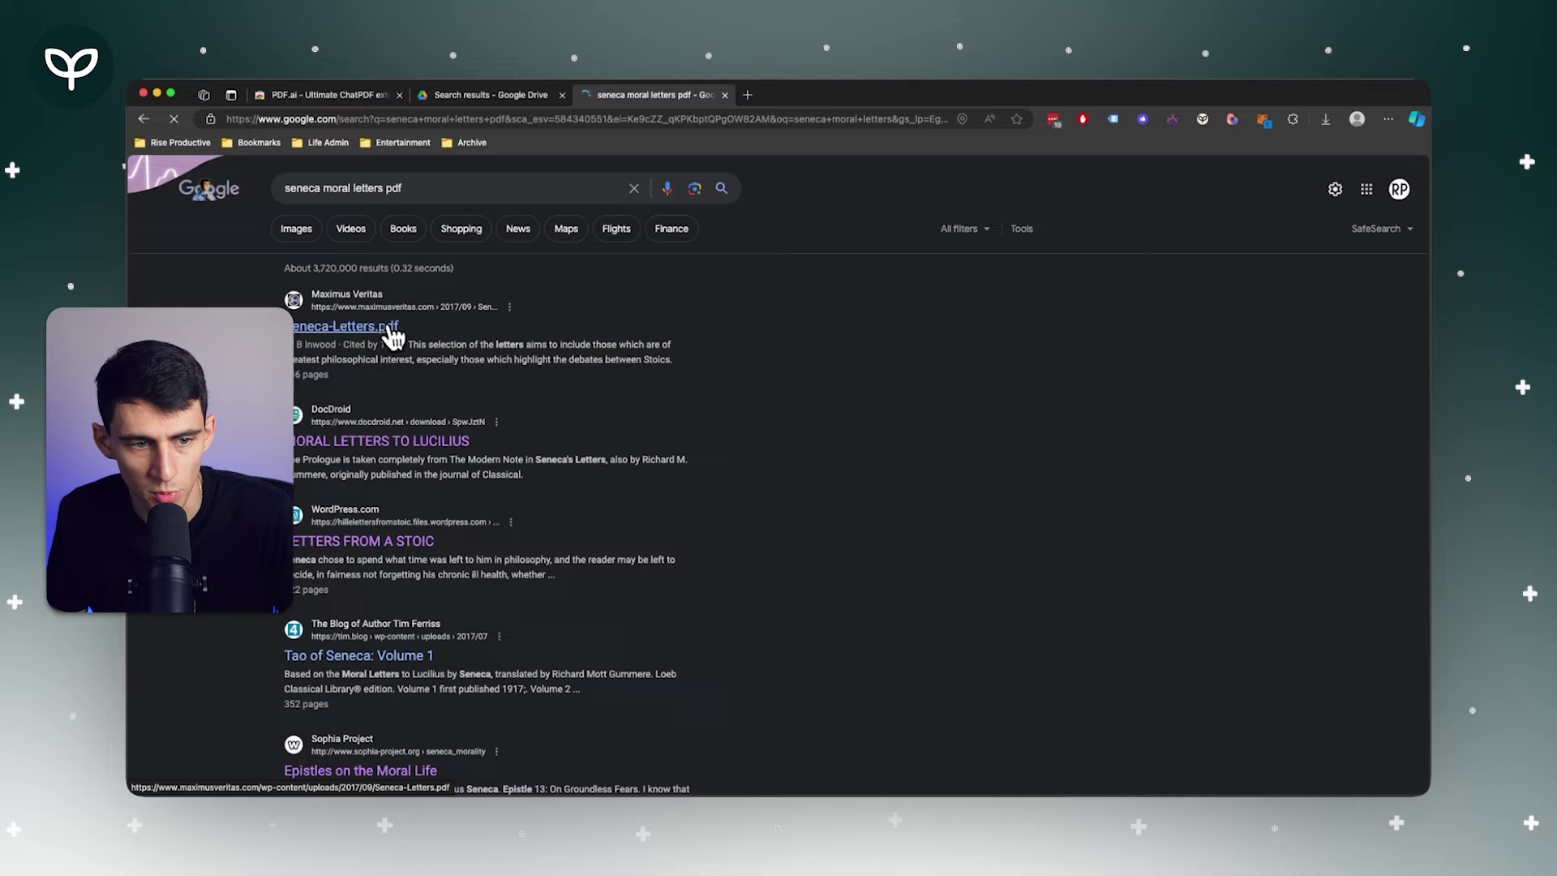
{"action": "left_click", "coordinate": [392, 333]}
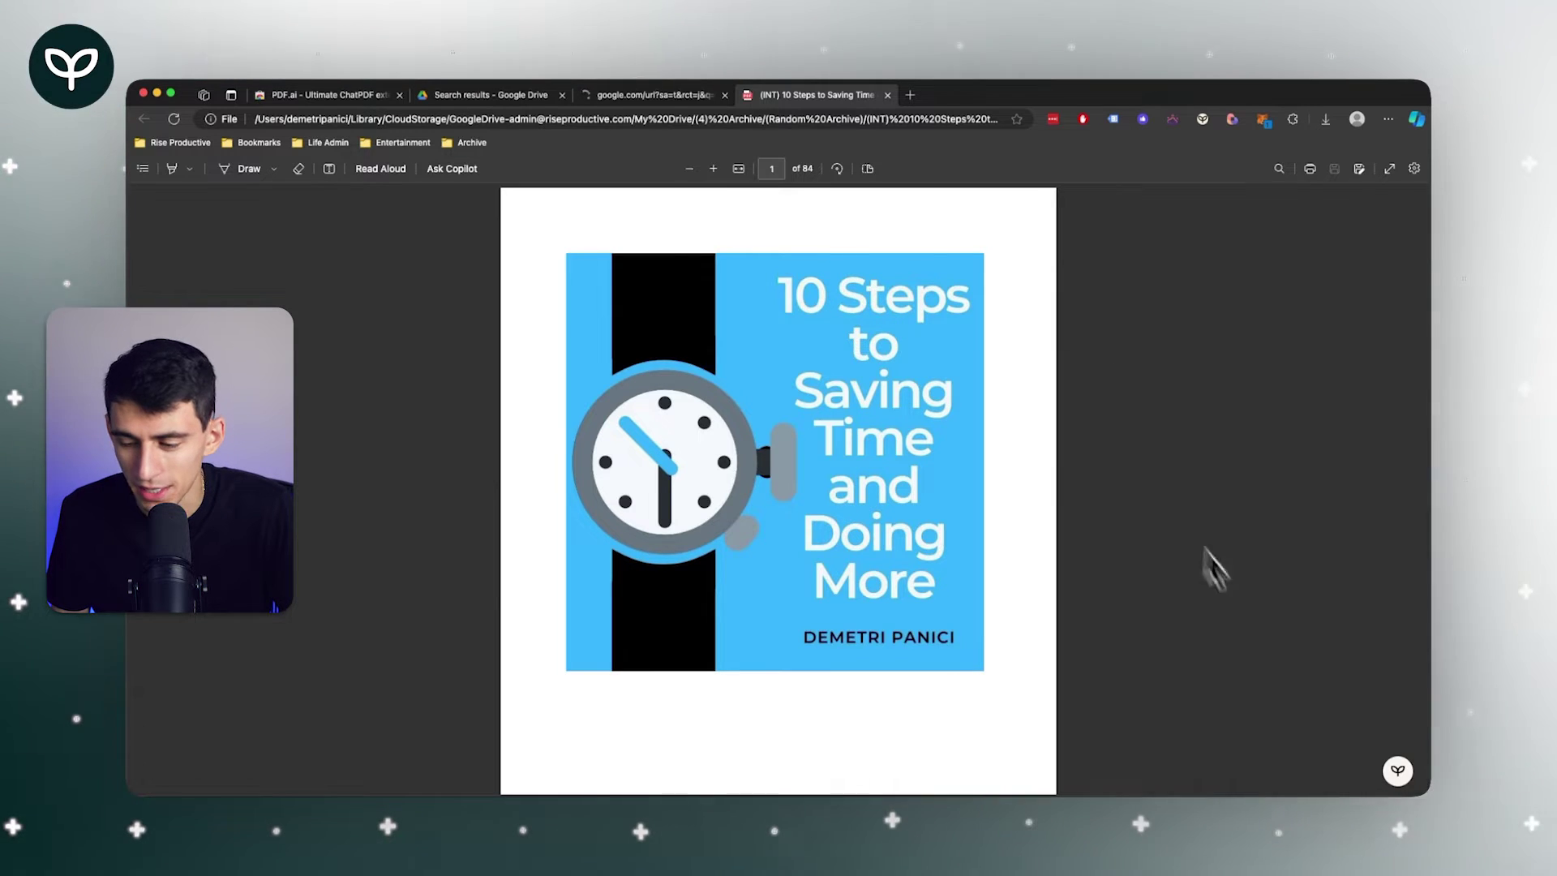
Start a PDF.ai chat on the 10 Steps PDF and confirm server processing.
{"action": "left_click", "coordinate": [1401, 777]}
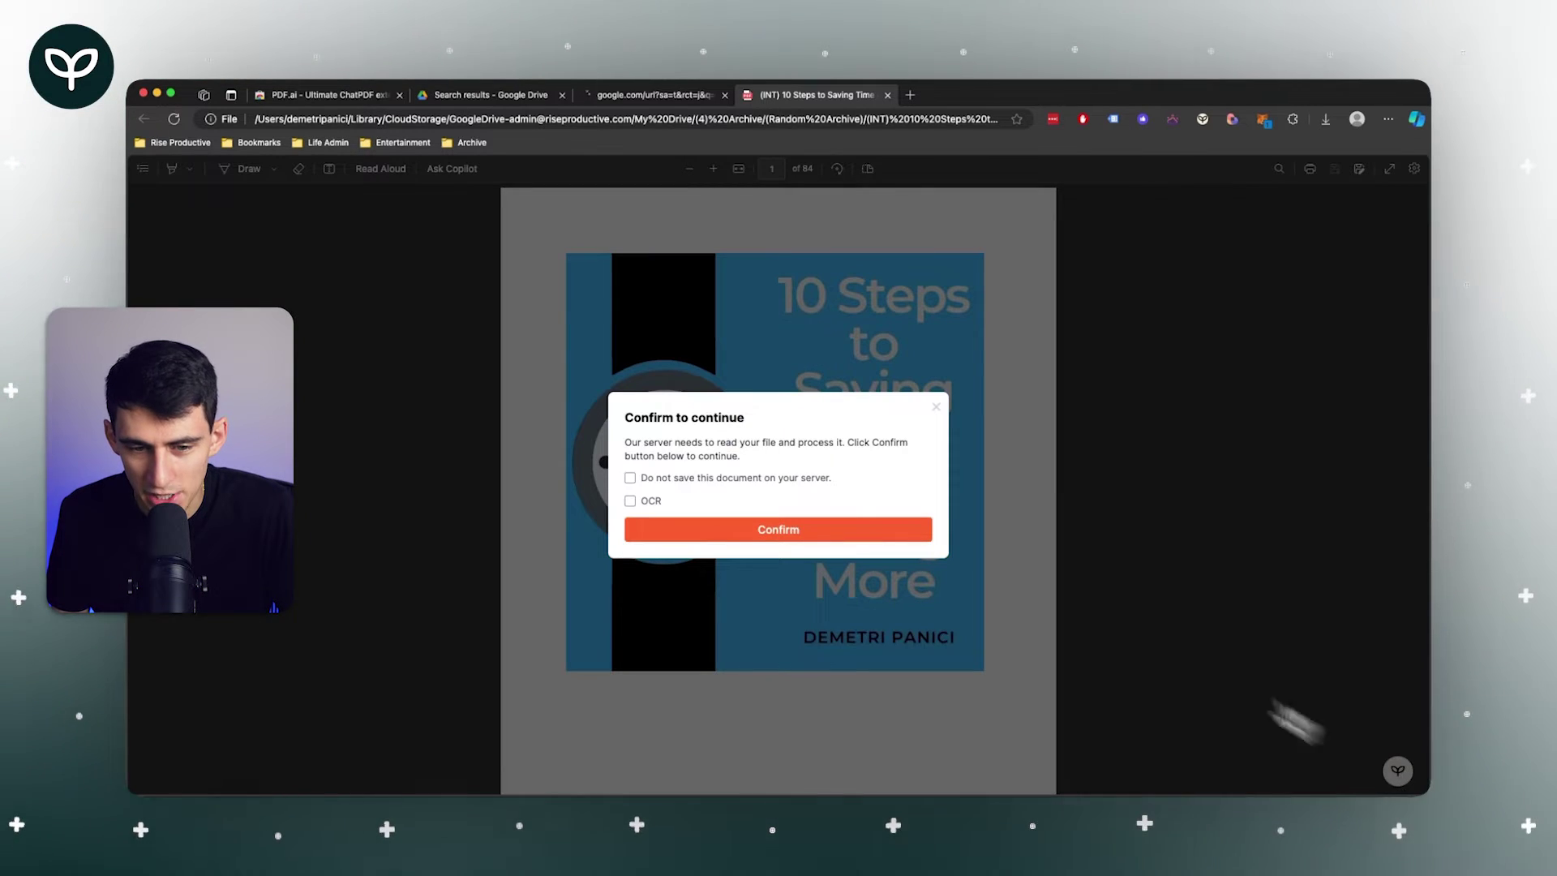
{"action": "left_click", "coordinate": [747, 529]}
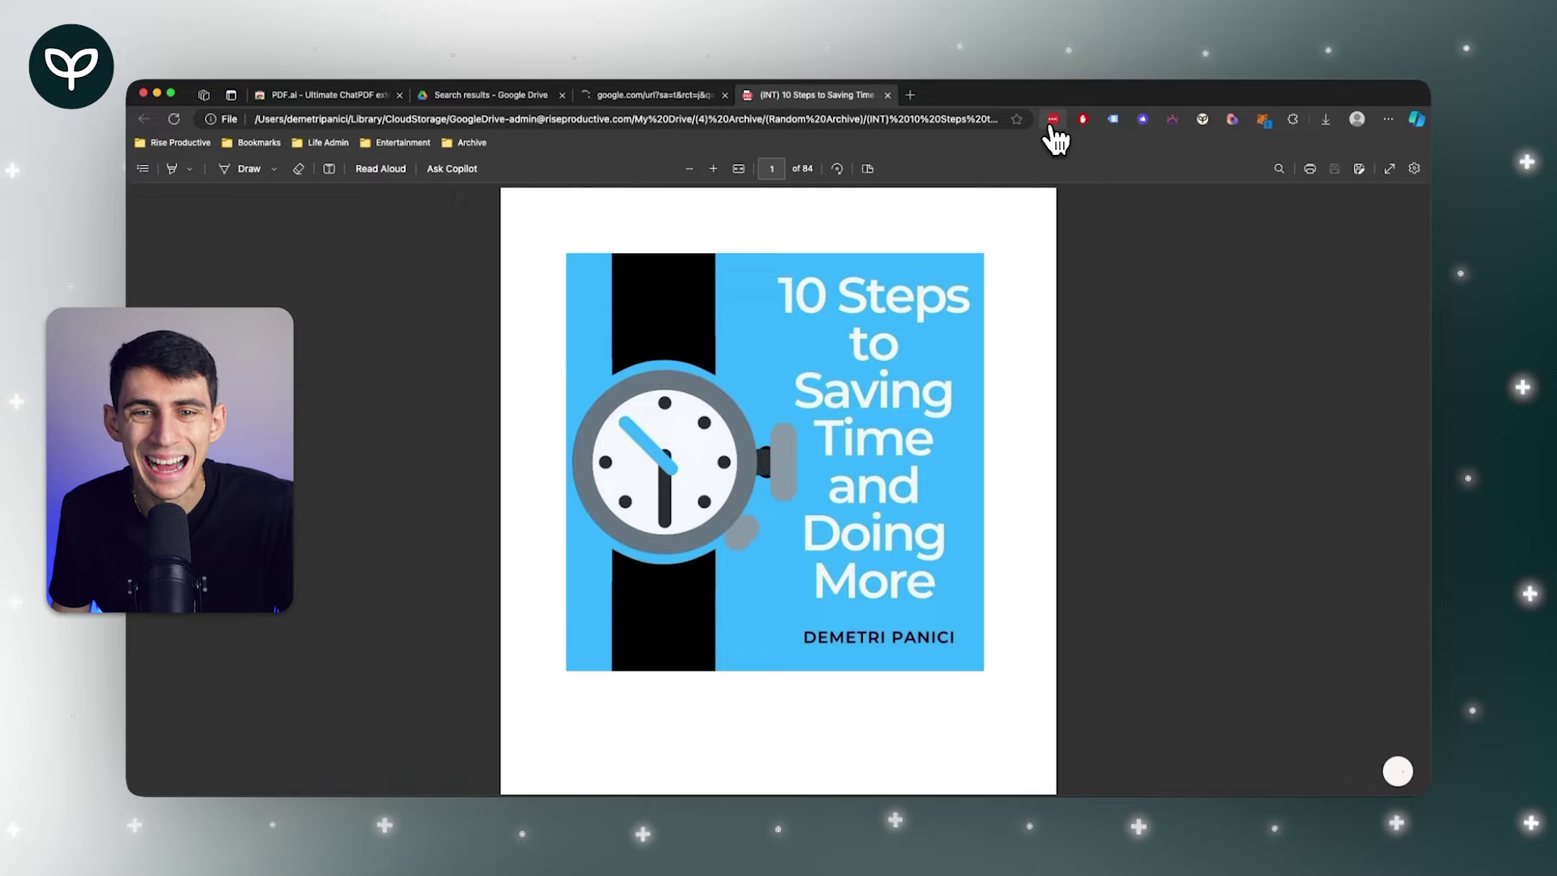
Ask PDF.ai for the third step to saving time and doing more and review the answer.
{"action": "scroll", "coordinate": [784, 450], "scroll_direction": "down", "scroll_amount": 15}
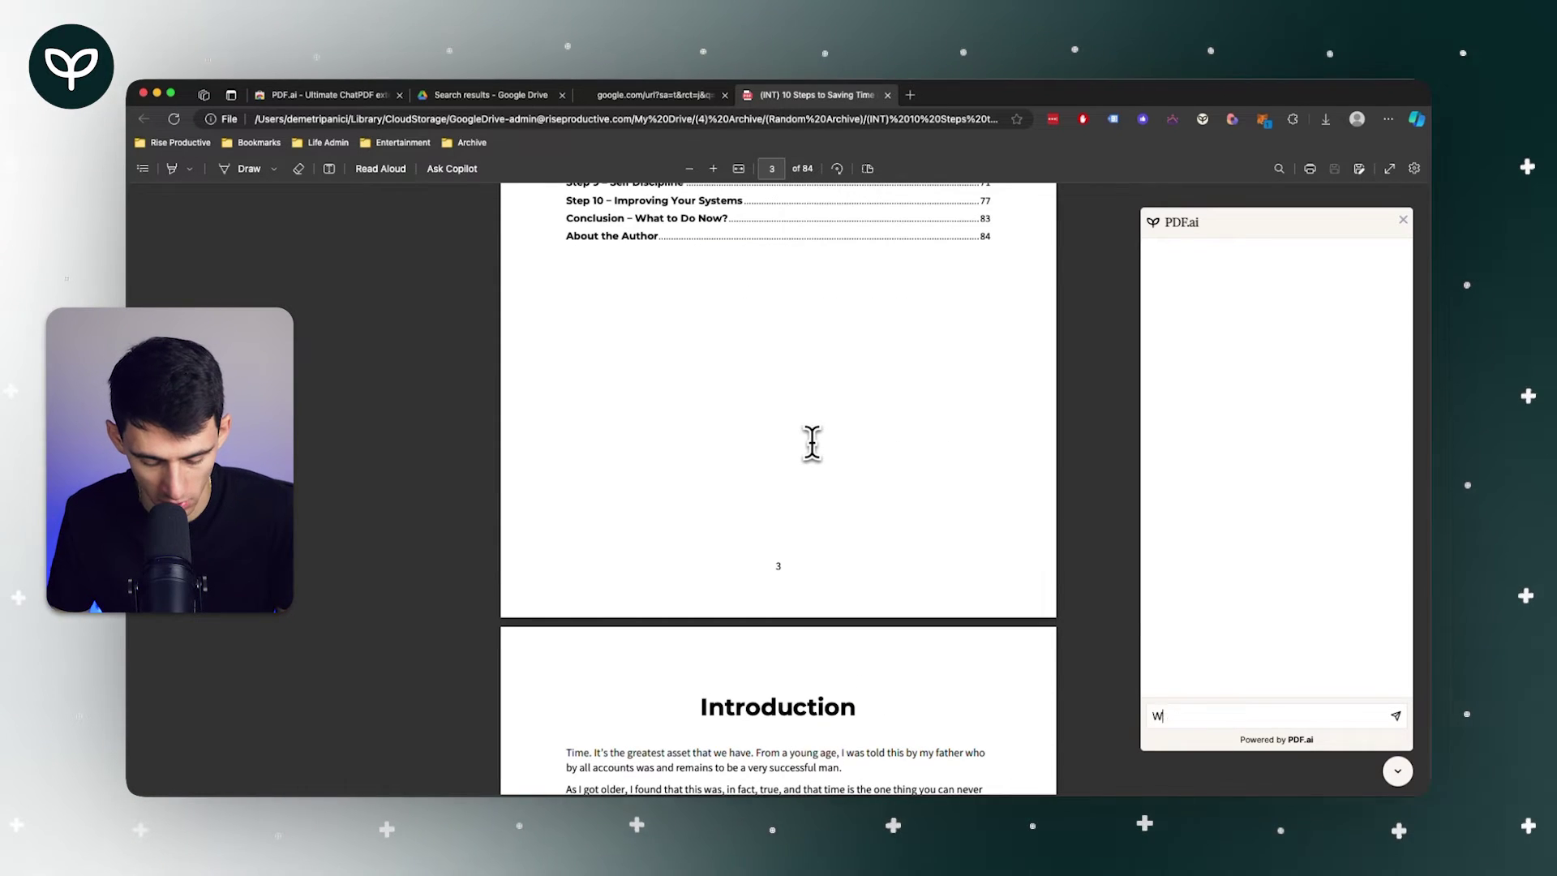
{"action": "type", "text": "ird st"}
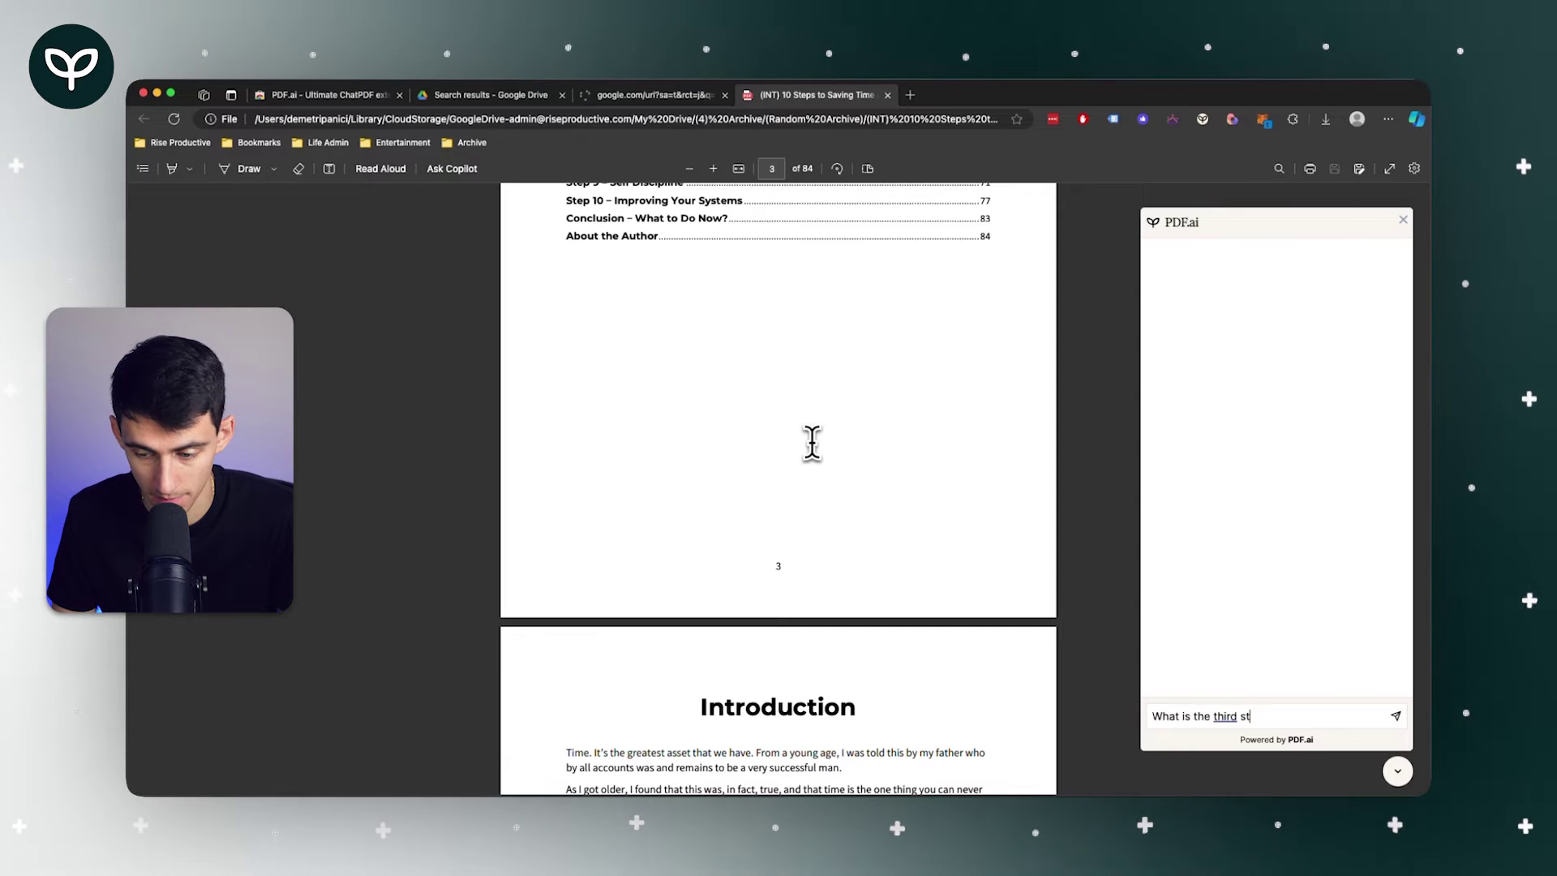
{"action": "type", "text": "ep to saving time and doing more"}
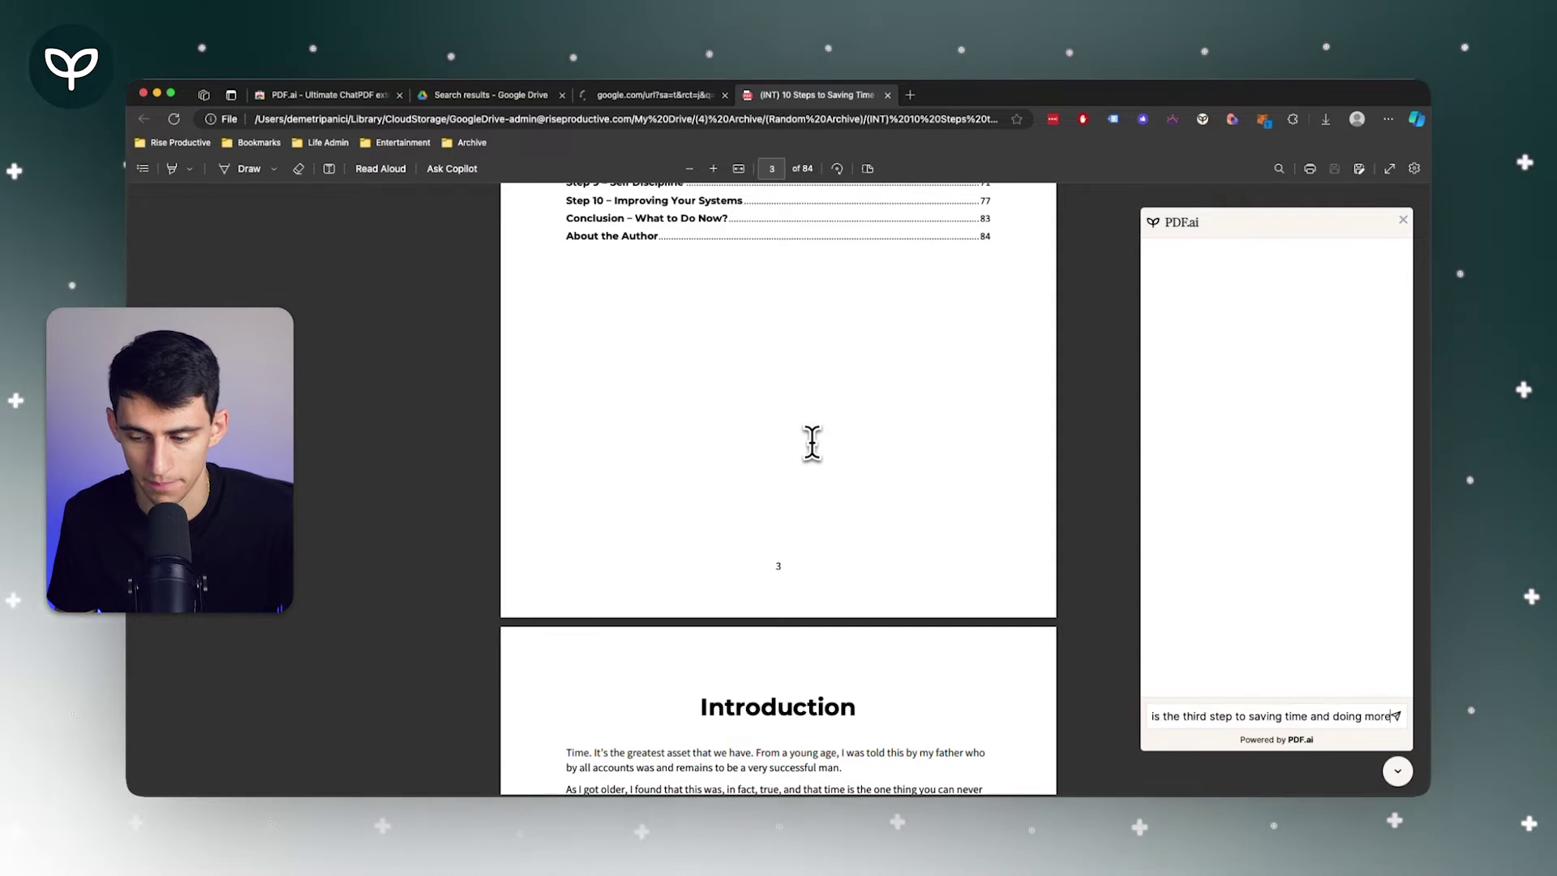
{"action": "key", "text": "Return"}
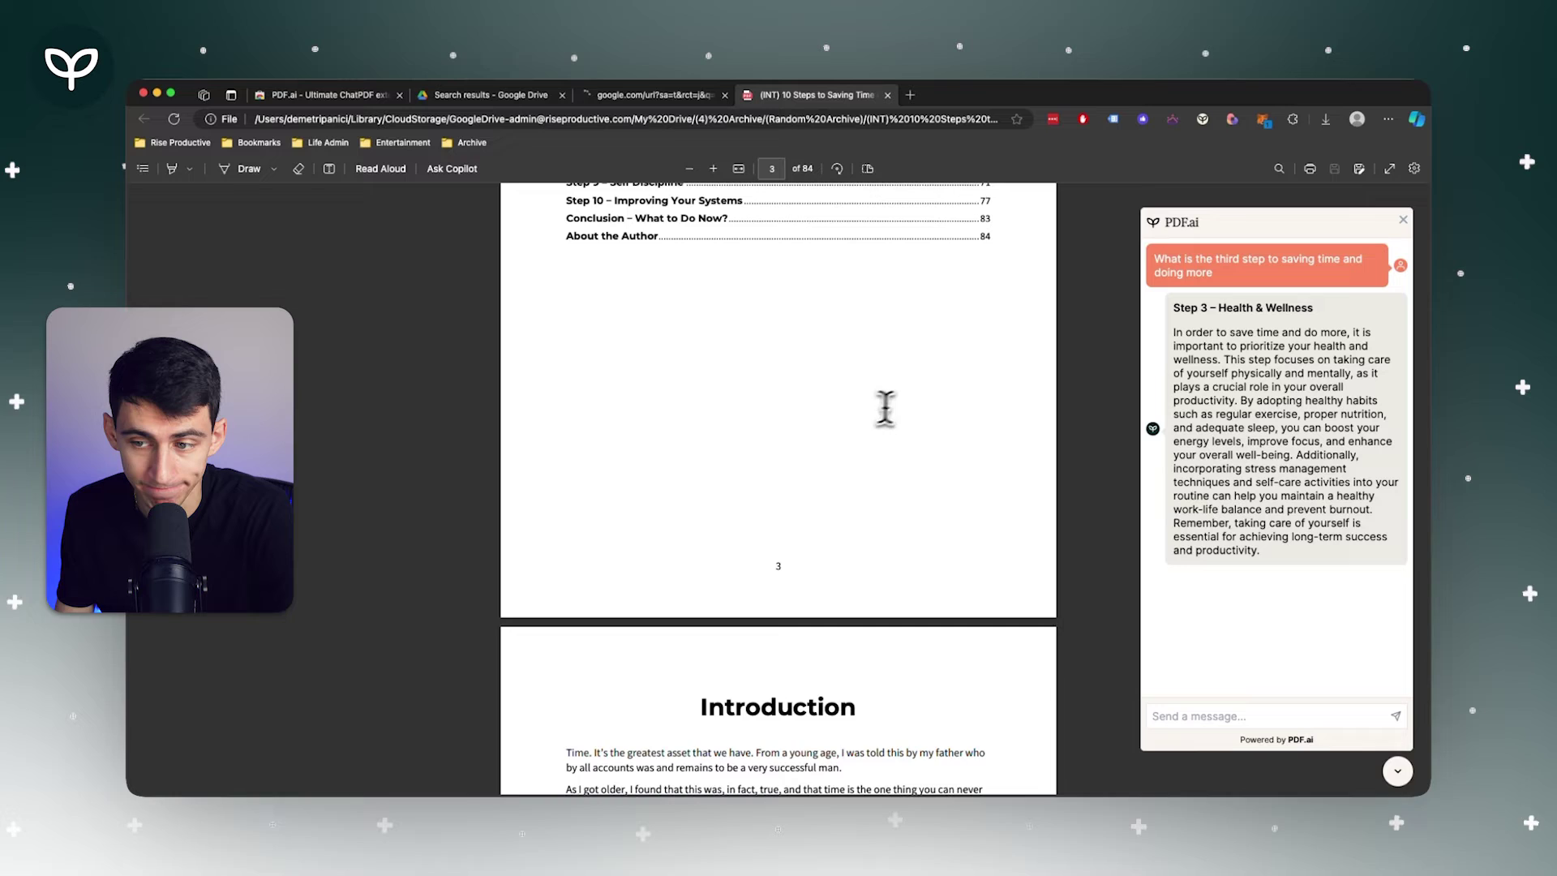
{"action": "scroll", "coordinate": [827, 372], "scroll_direction": "up", "scroll_amount": 5}
{"action": "scroll", "coordinate": [806, 441], "scroll_direction": "down", "scroll_amount": 12}
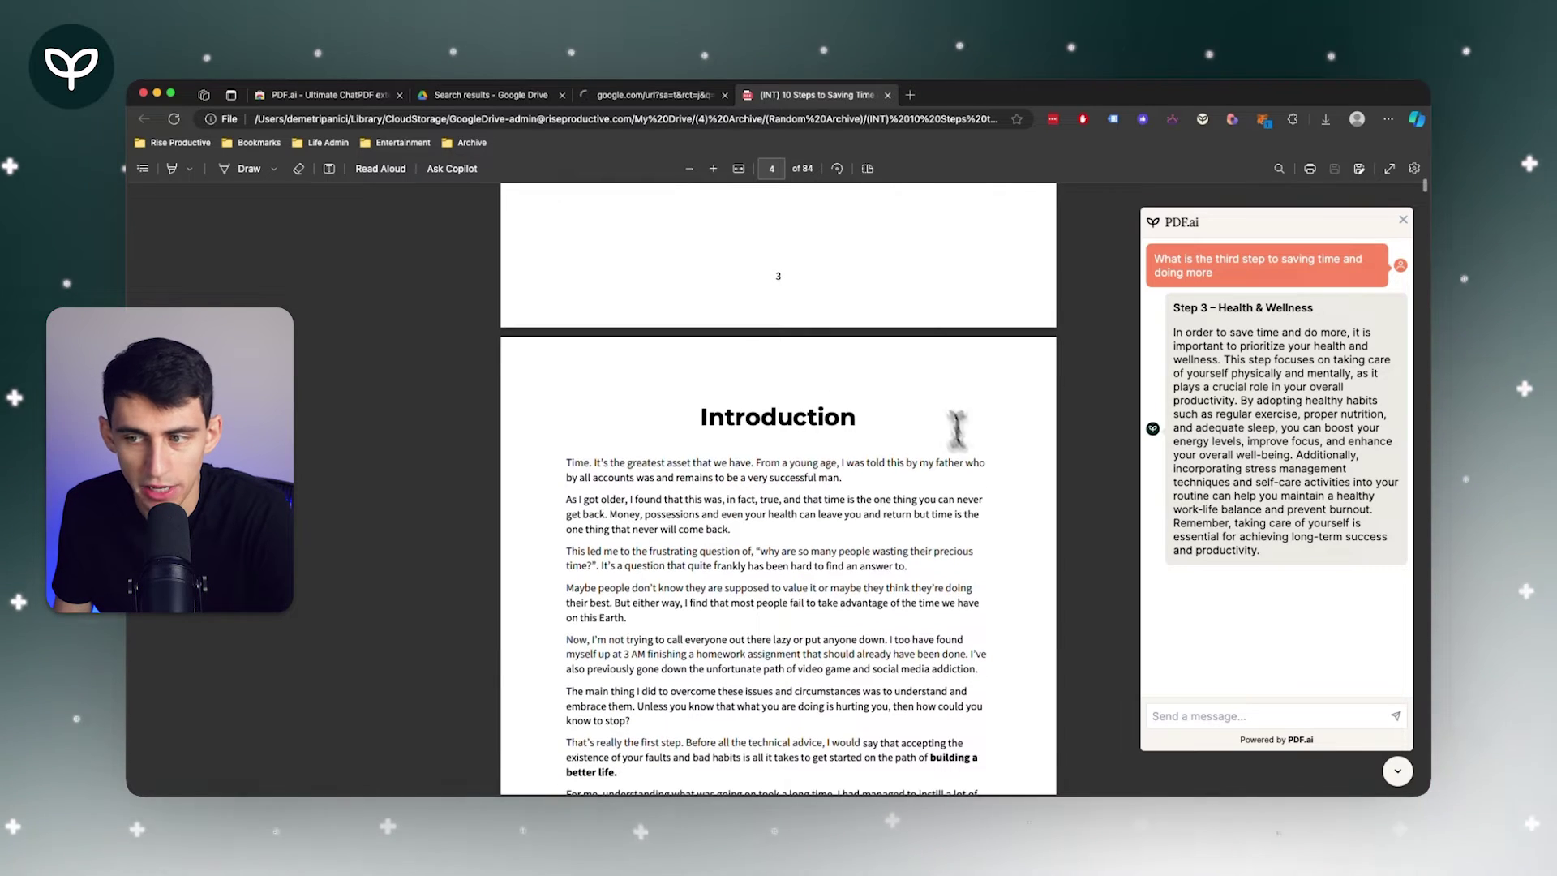
{"action": "scroll", "coordinate": [785, 382], "scroll_direction": "down", "scroll_amount": 5}
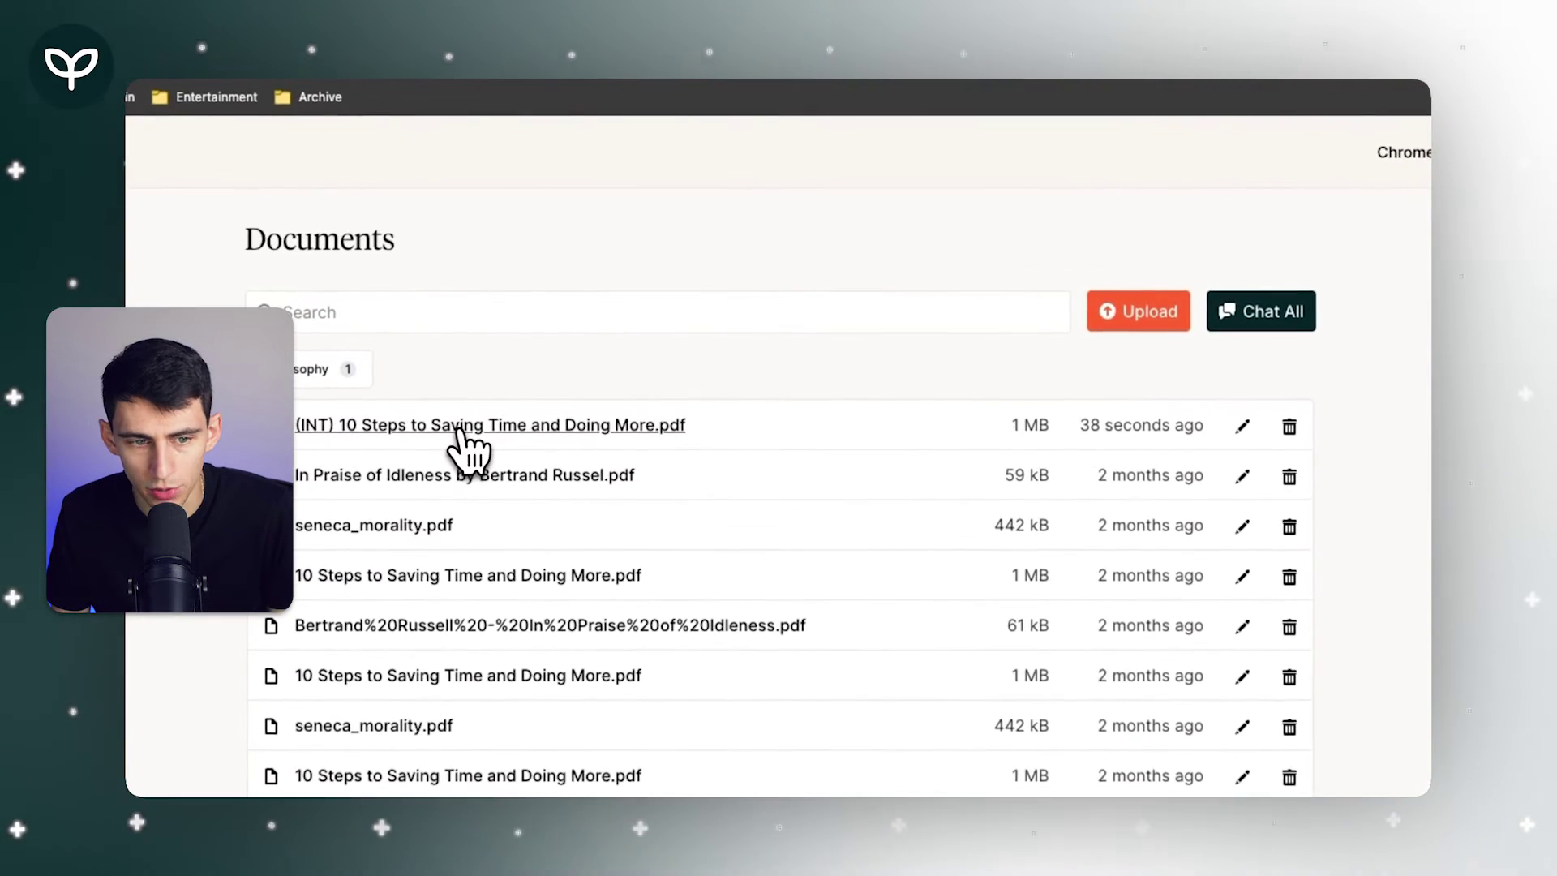
Open (INT) 10 Steps to Saving Time and Doing More.pdf from the Documents list.
{"action": "left_click", "coordinate": [467, 446]}
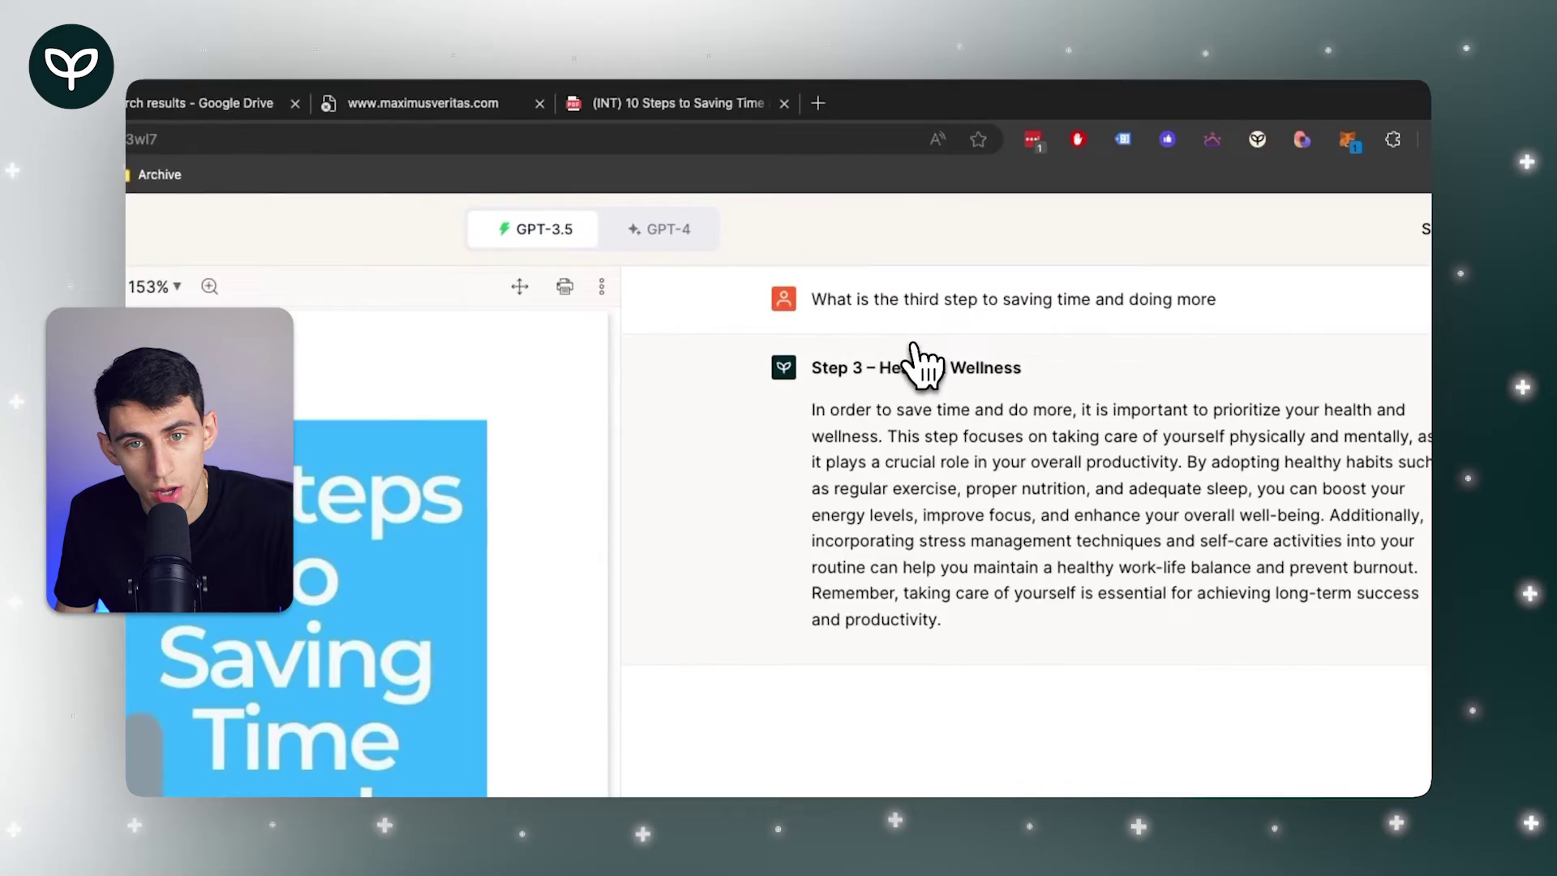
{"action": "left_click", "coordinate": [704, 107]}
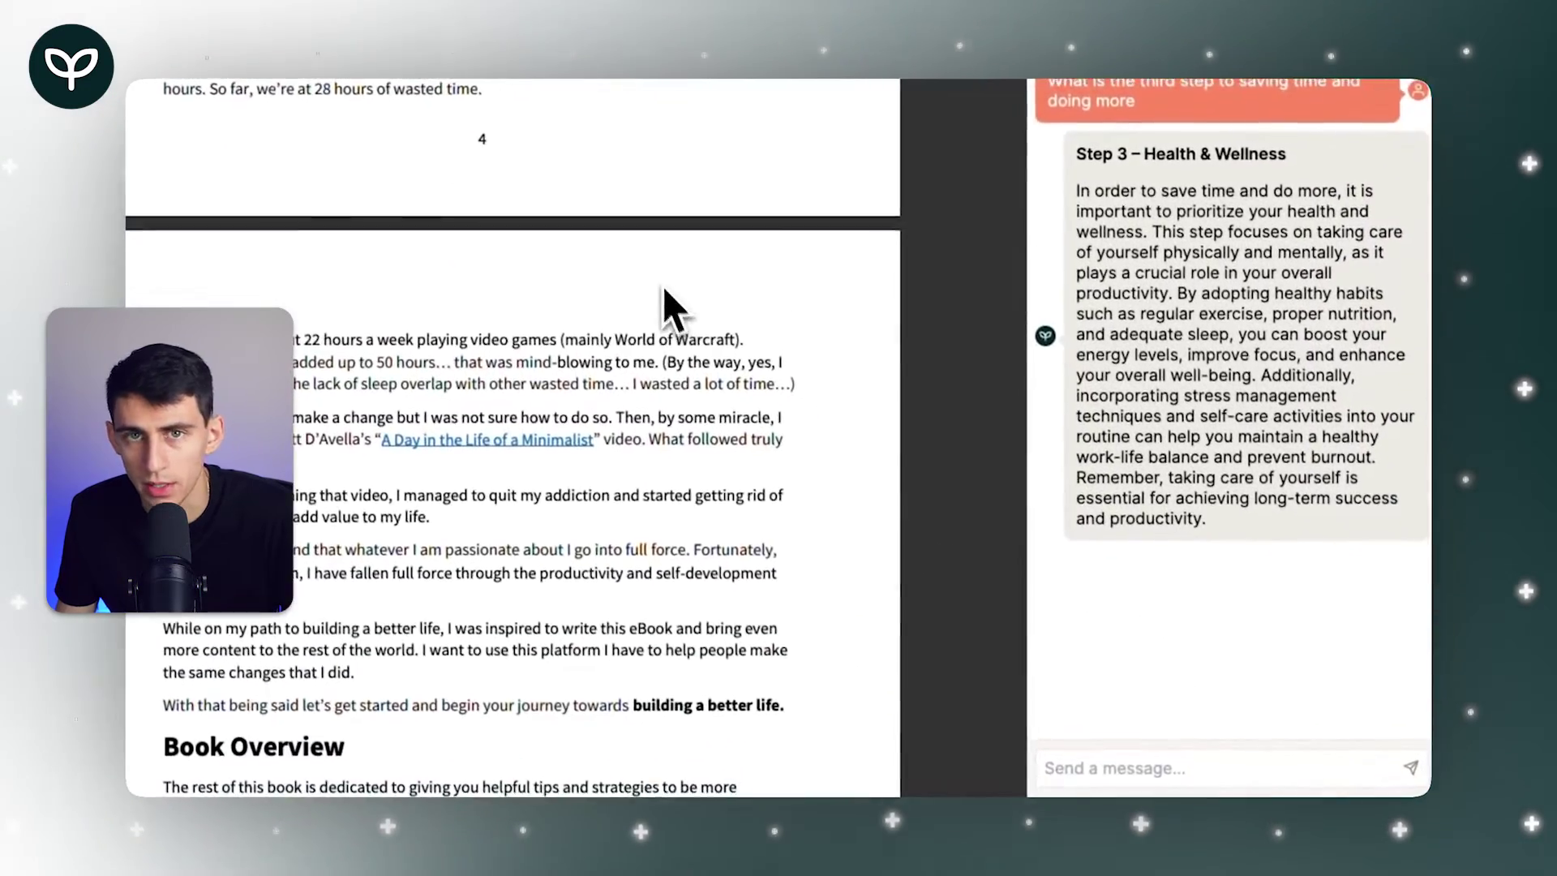
{"action": "mouse_move", "coordinate": [522, 750]}
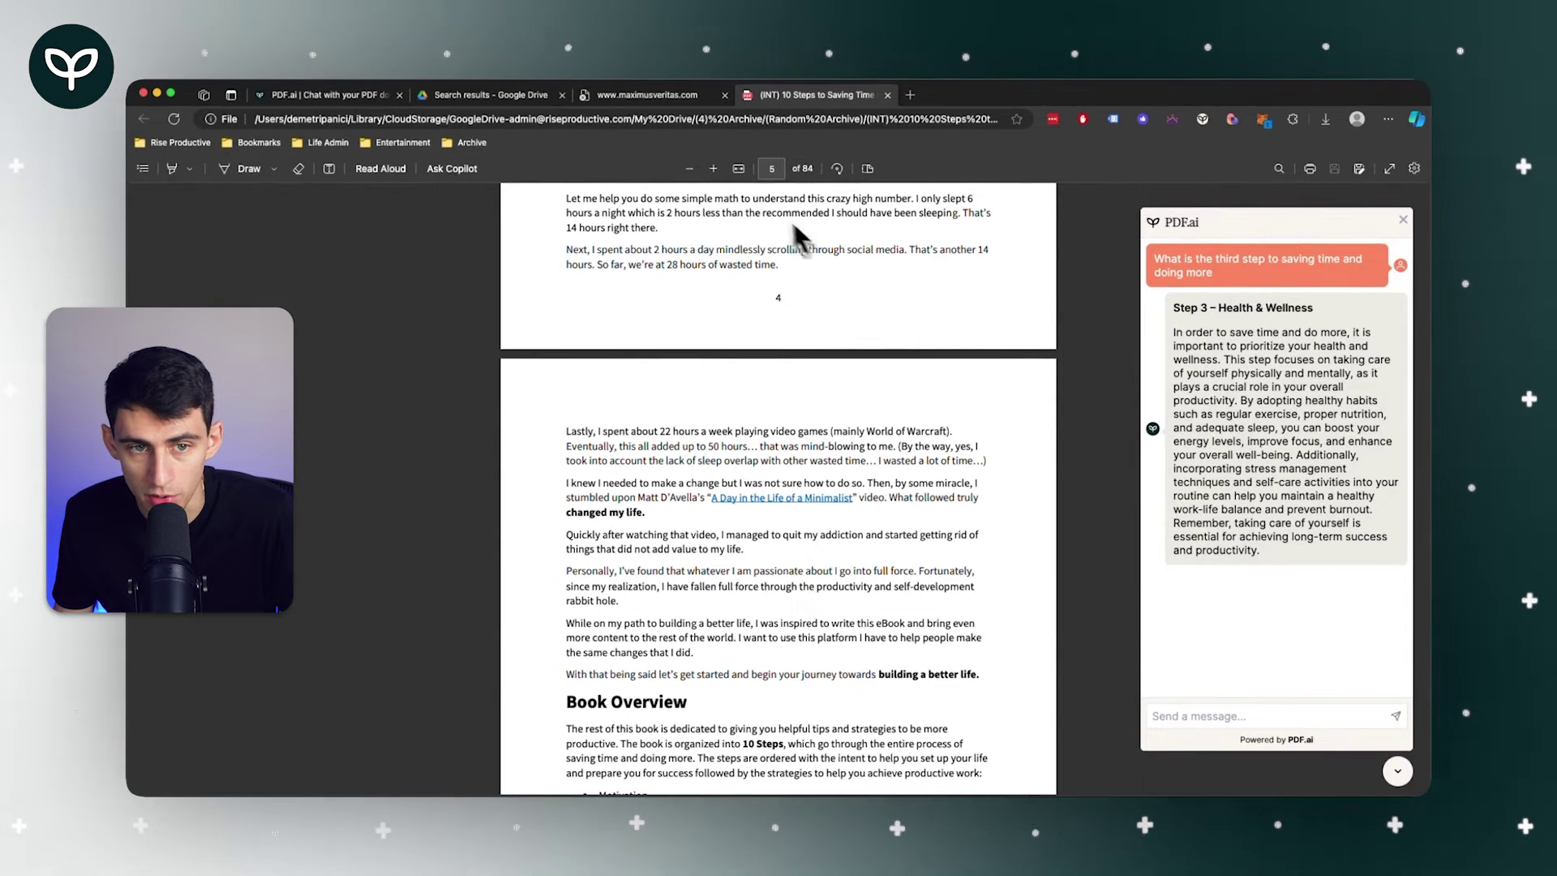
{"action": "key", "text": "ctrl+shift+Tab"}
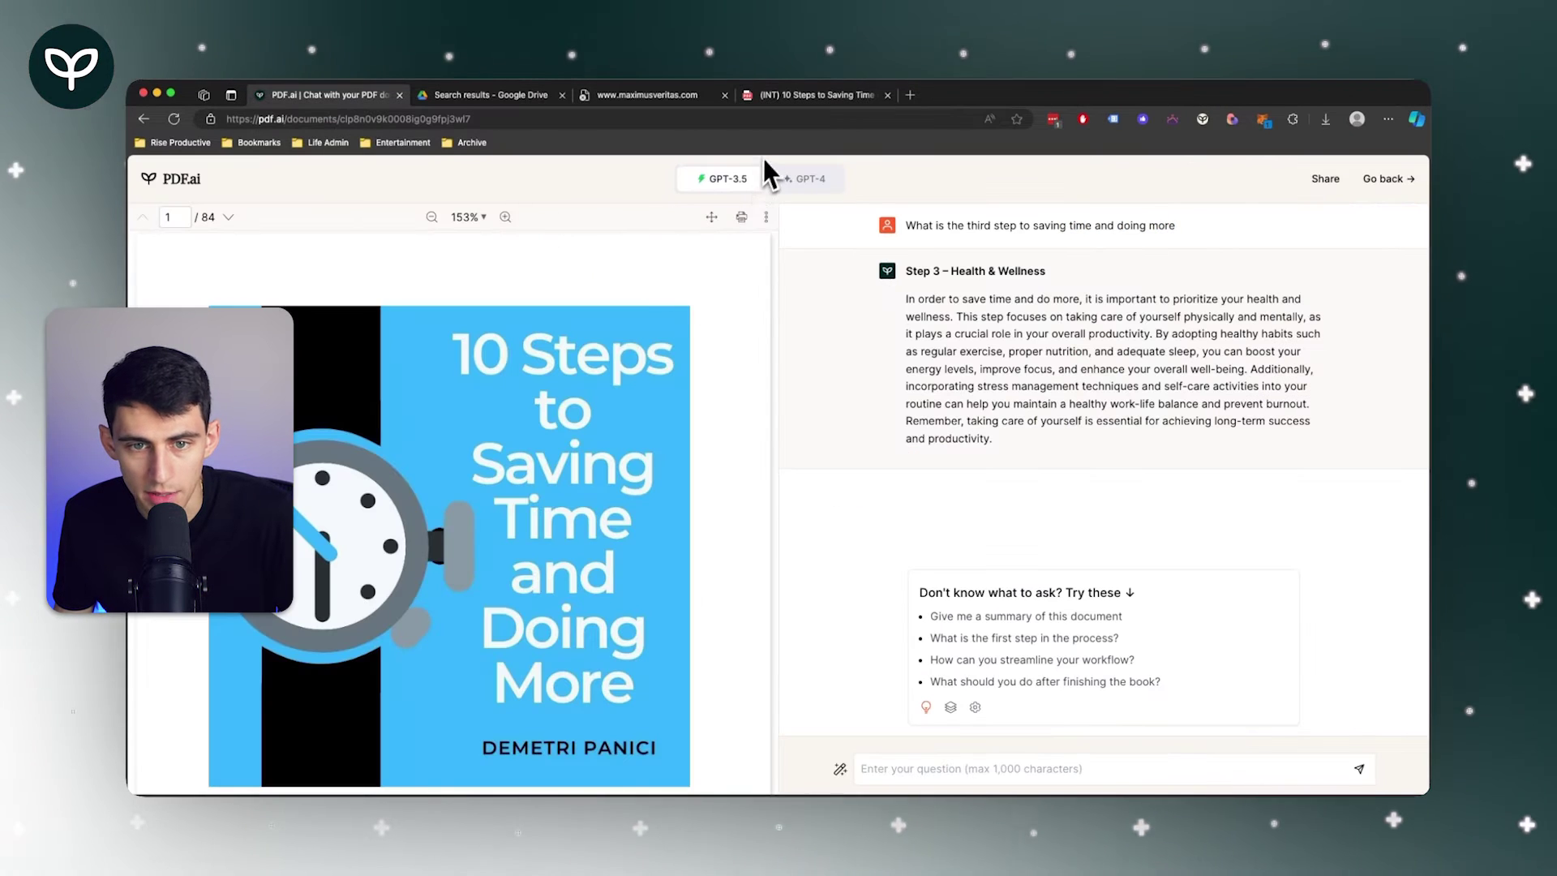
{"action": "mouse_move", "coordinate": [770, 178]}
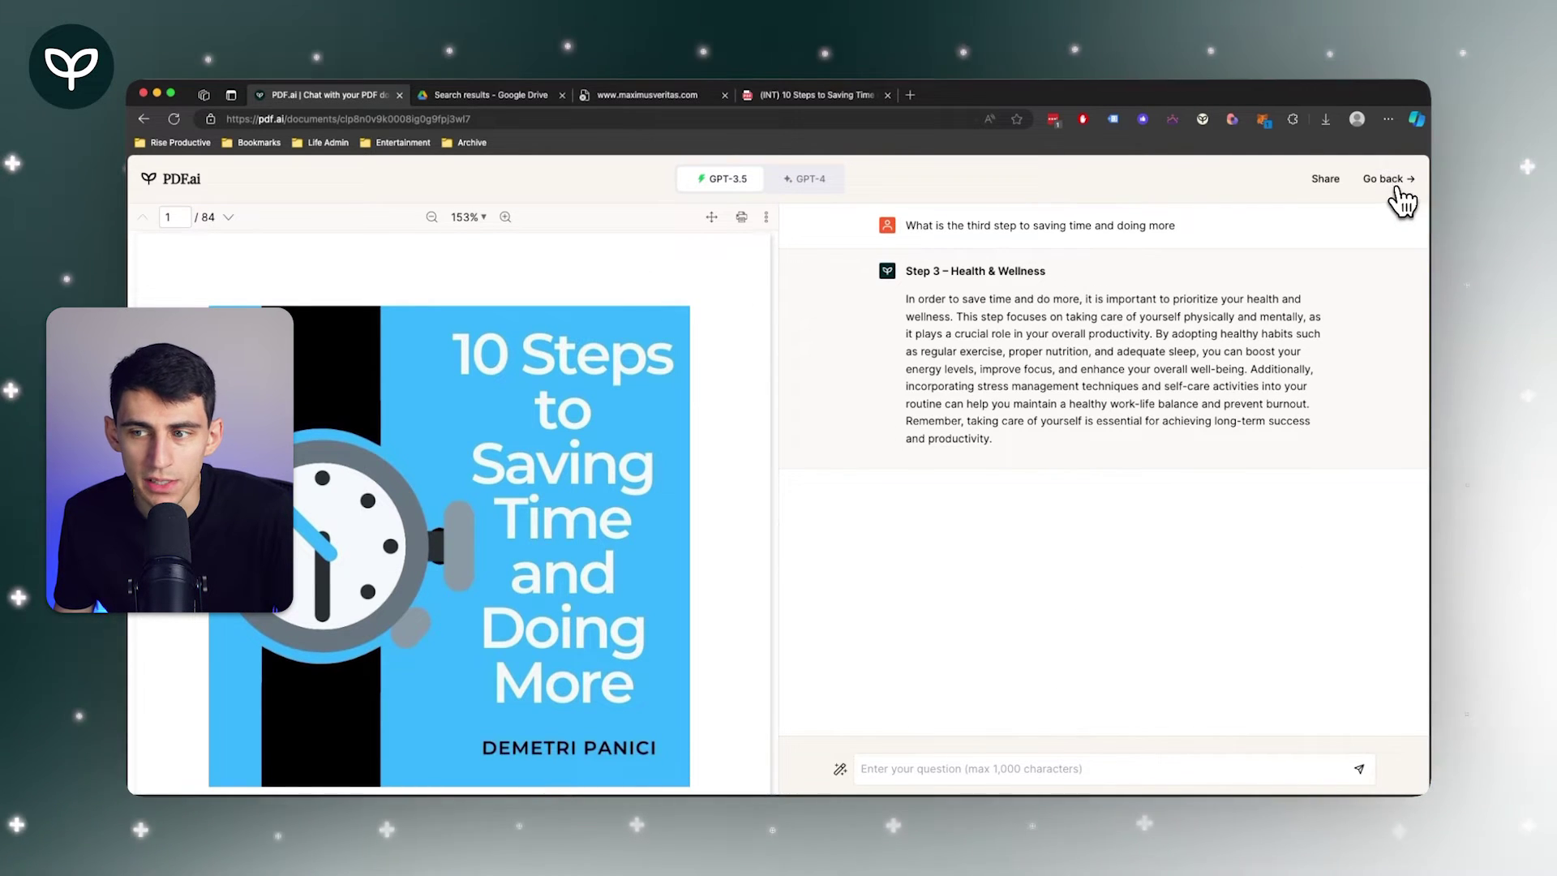
{"action": "left_click", "coordinate": [1396, 185]}
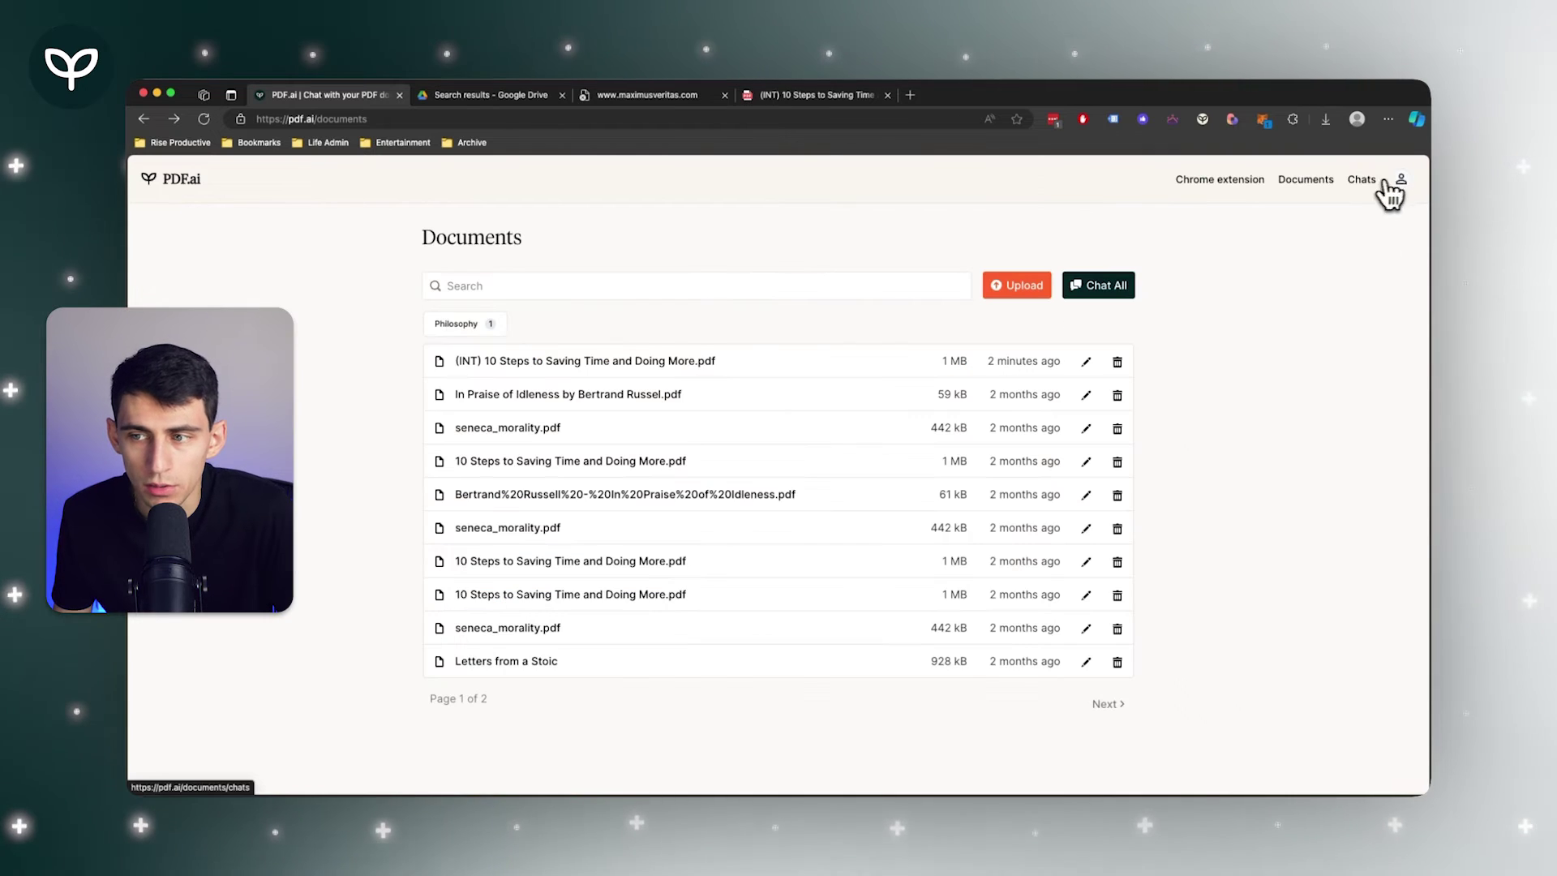
Open the free PDF Tools page and scroll through every tool card, AI scanners to Rotate PDF.
{"action": "left_click", "coordinate": [1287, 261]}
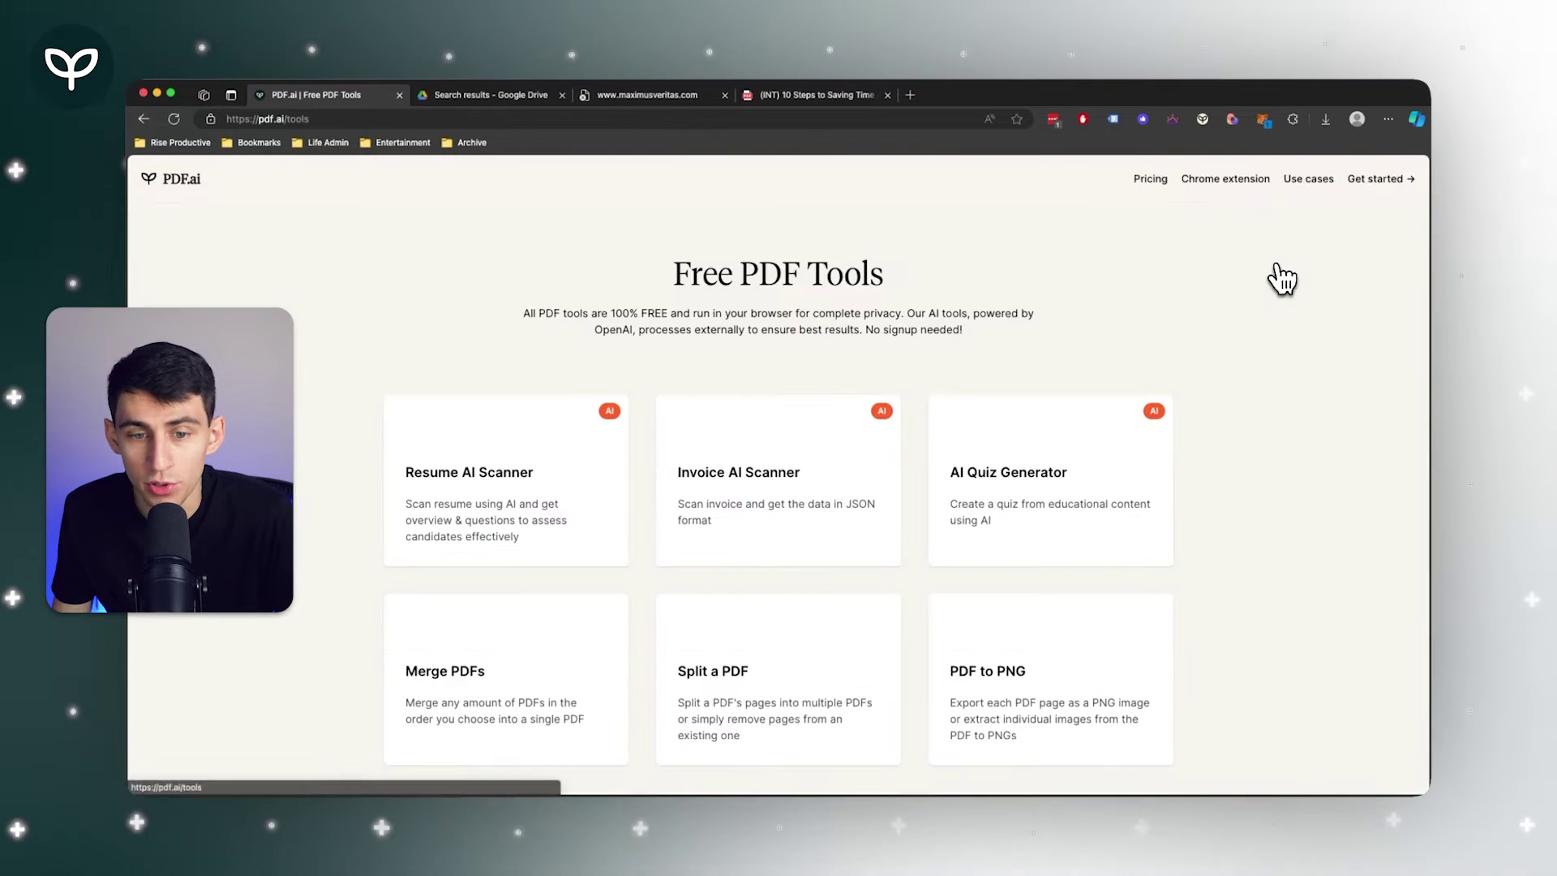
{"action": "scroll", "coordinate": [791, 320], "scroll_direction": "down", "scroll_amount": 3}
{"action": "scroll", "coordinate": [791, 324], "scroll_direction": "up", "scroll_amount": 2}
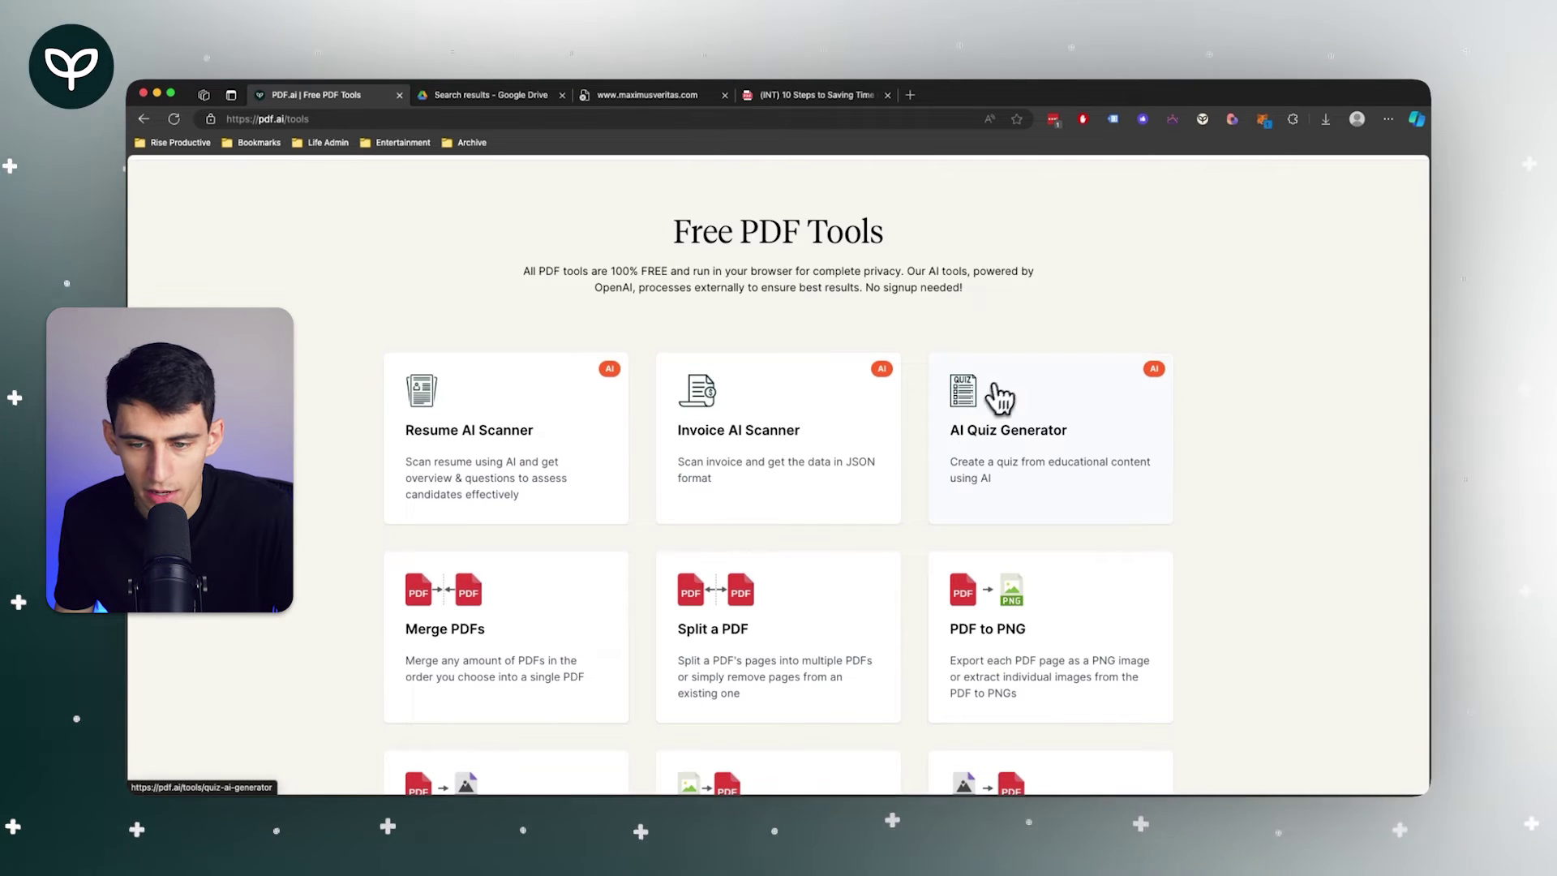
{"action": "scroll", "coordinate": [1032, 311], "scroll_direction": "down", "scroll_amount": 2}
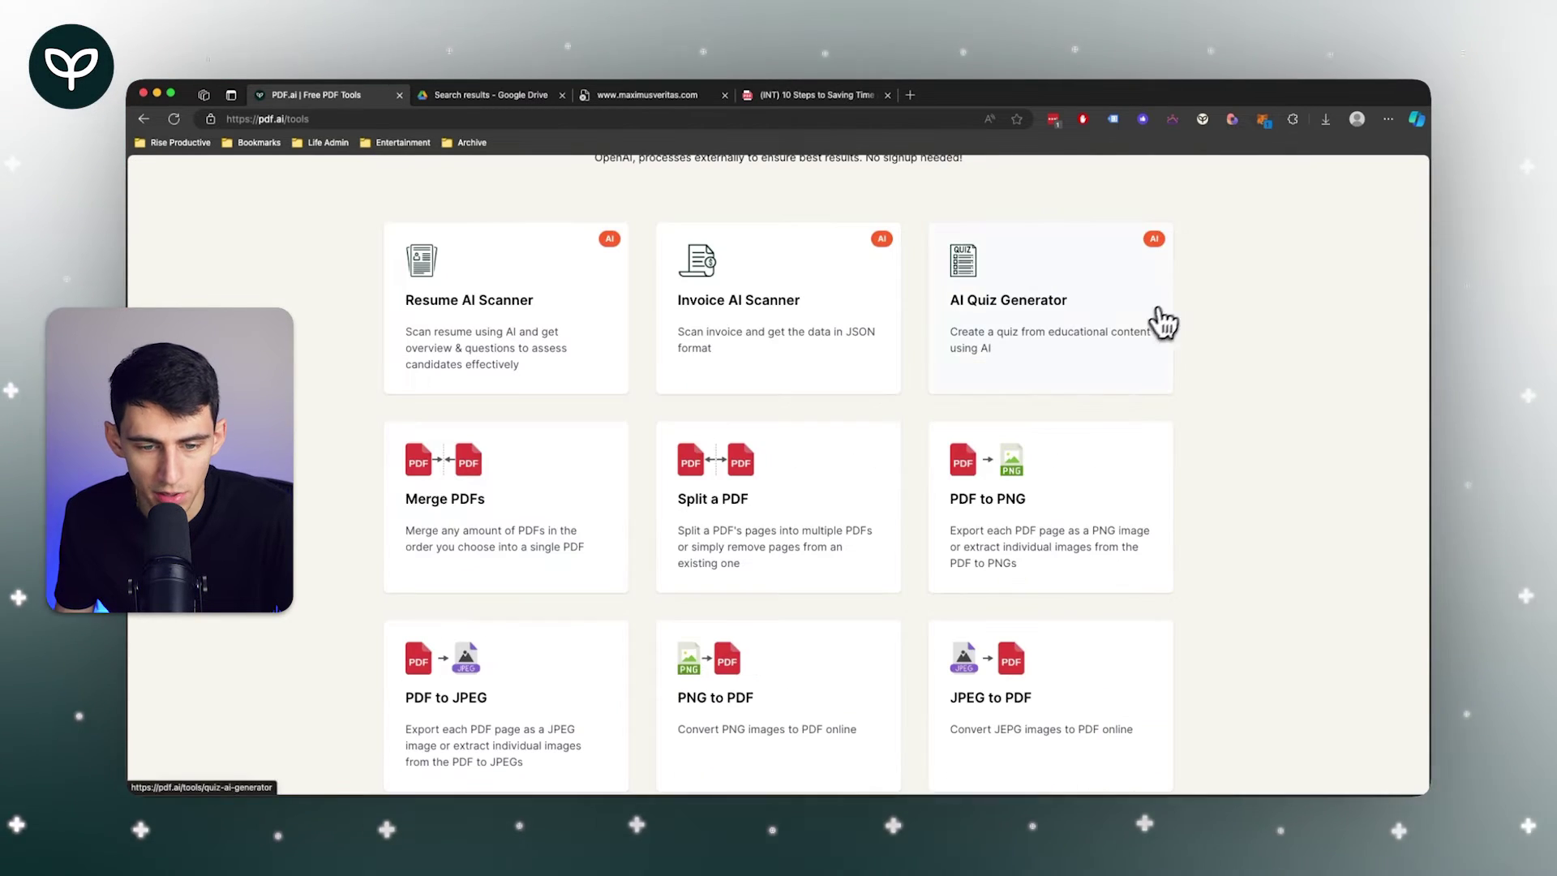
{"action": "scroll", "coordinate": [872, 491], "scroll_direction": "down", "scroll_amount": 2}
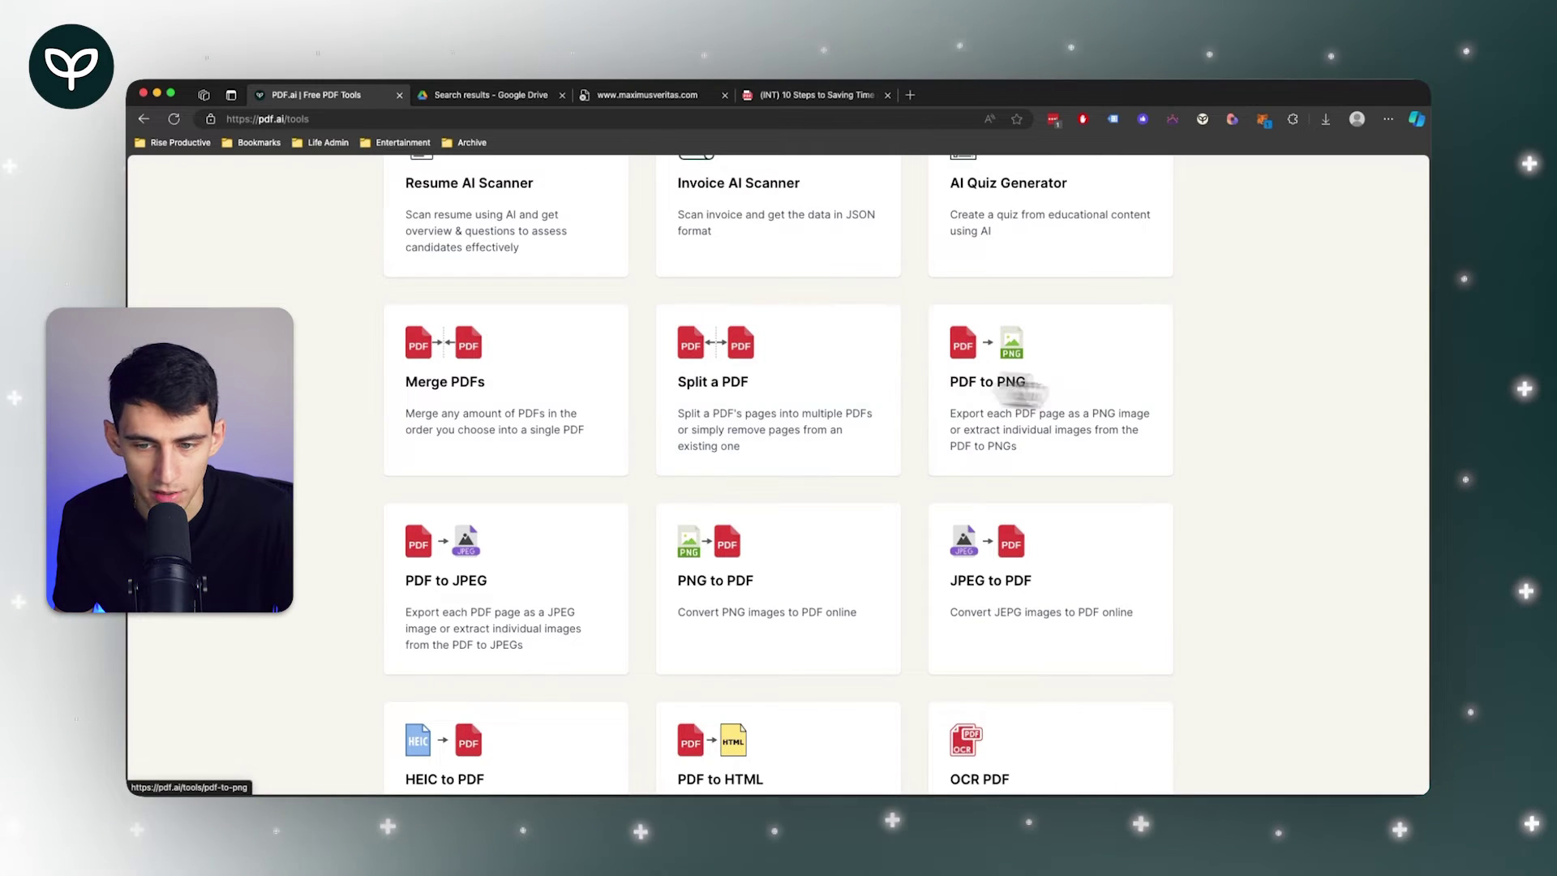
{"action": "scroll", "coordinate": [1008, 330], "scroll_direction": "down", "scroll_amount": 5}
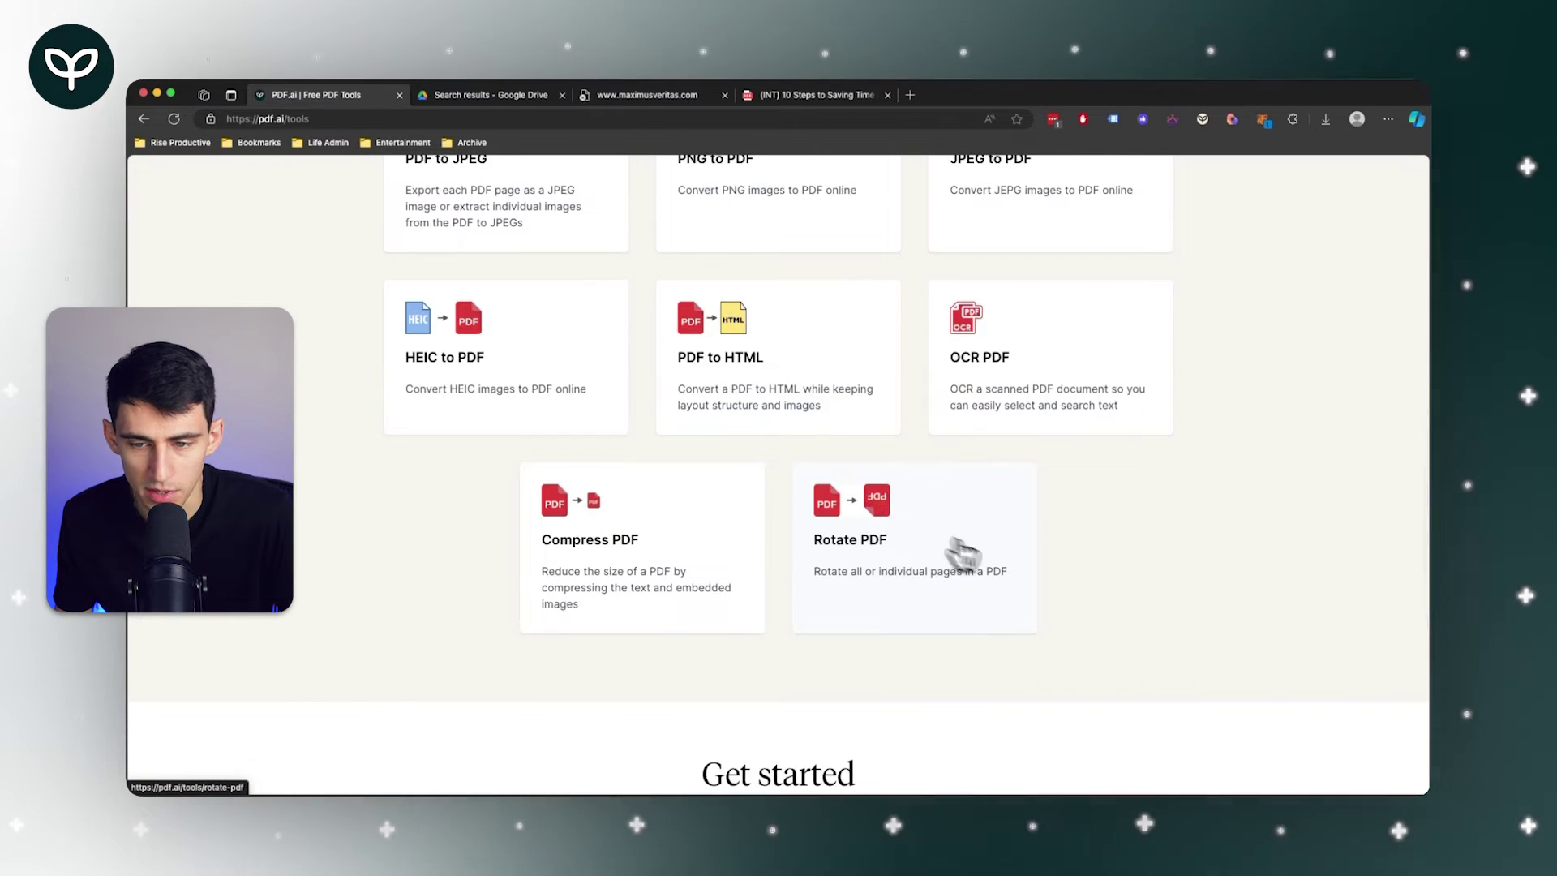
{"action": "scroll", "coordinate": [964, 556], "scroll_direction": "up", "scroll_amount": 4}
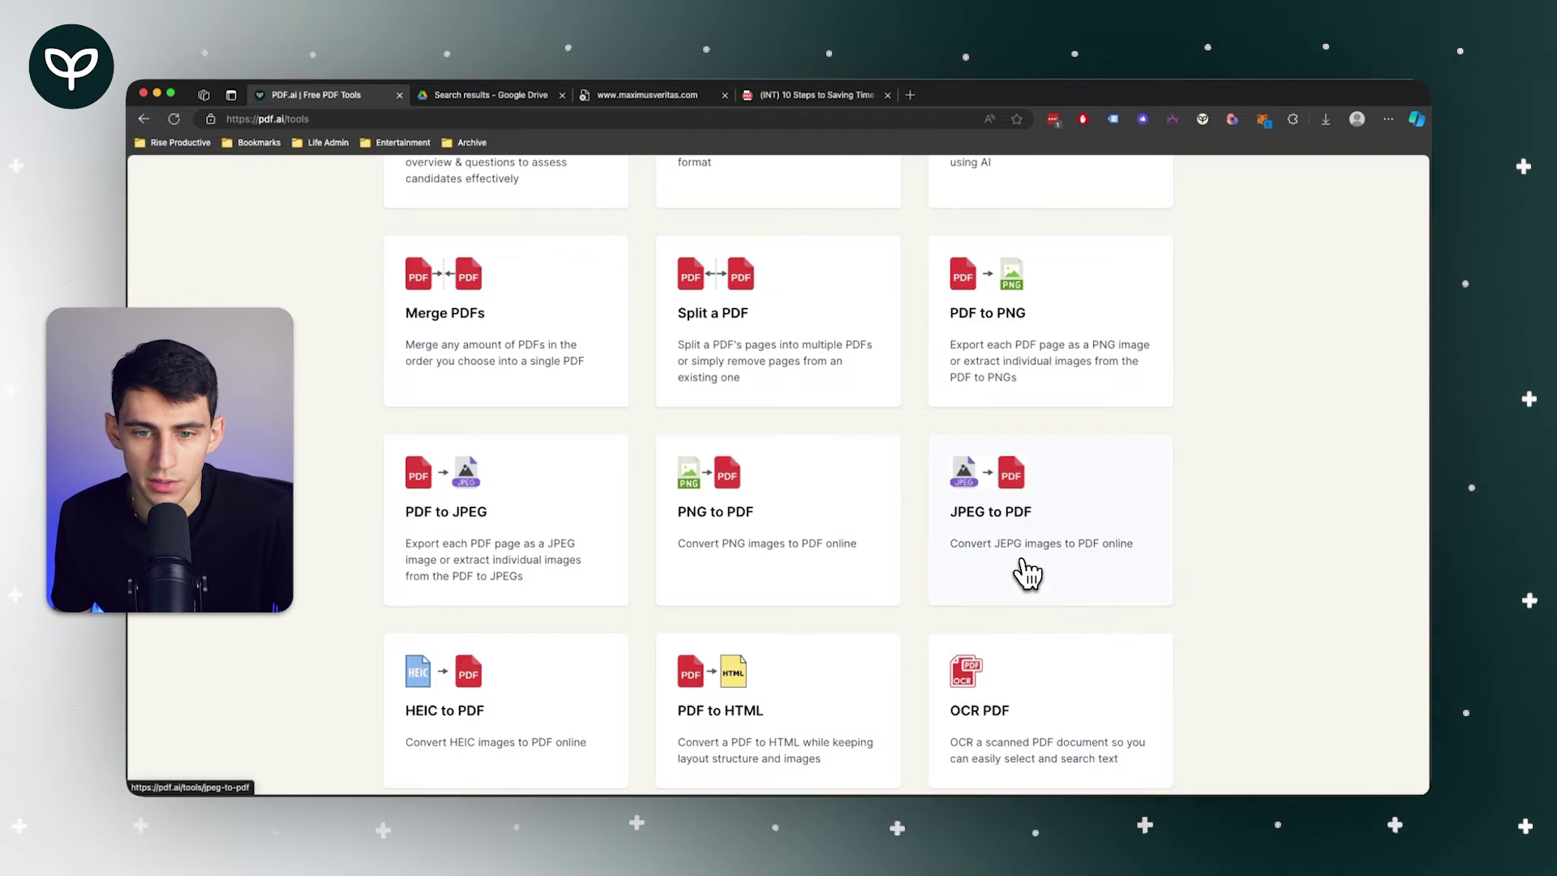
{"action": "scroll", "coordinate": [1026, 573], "scroll_direction": "up", "scroll_amount": 5}
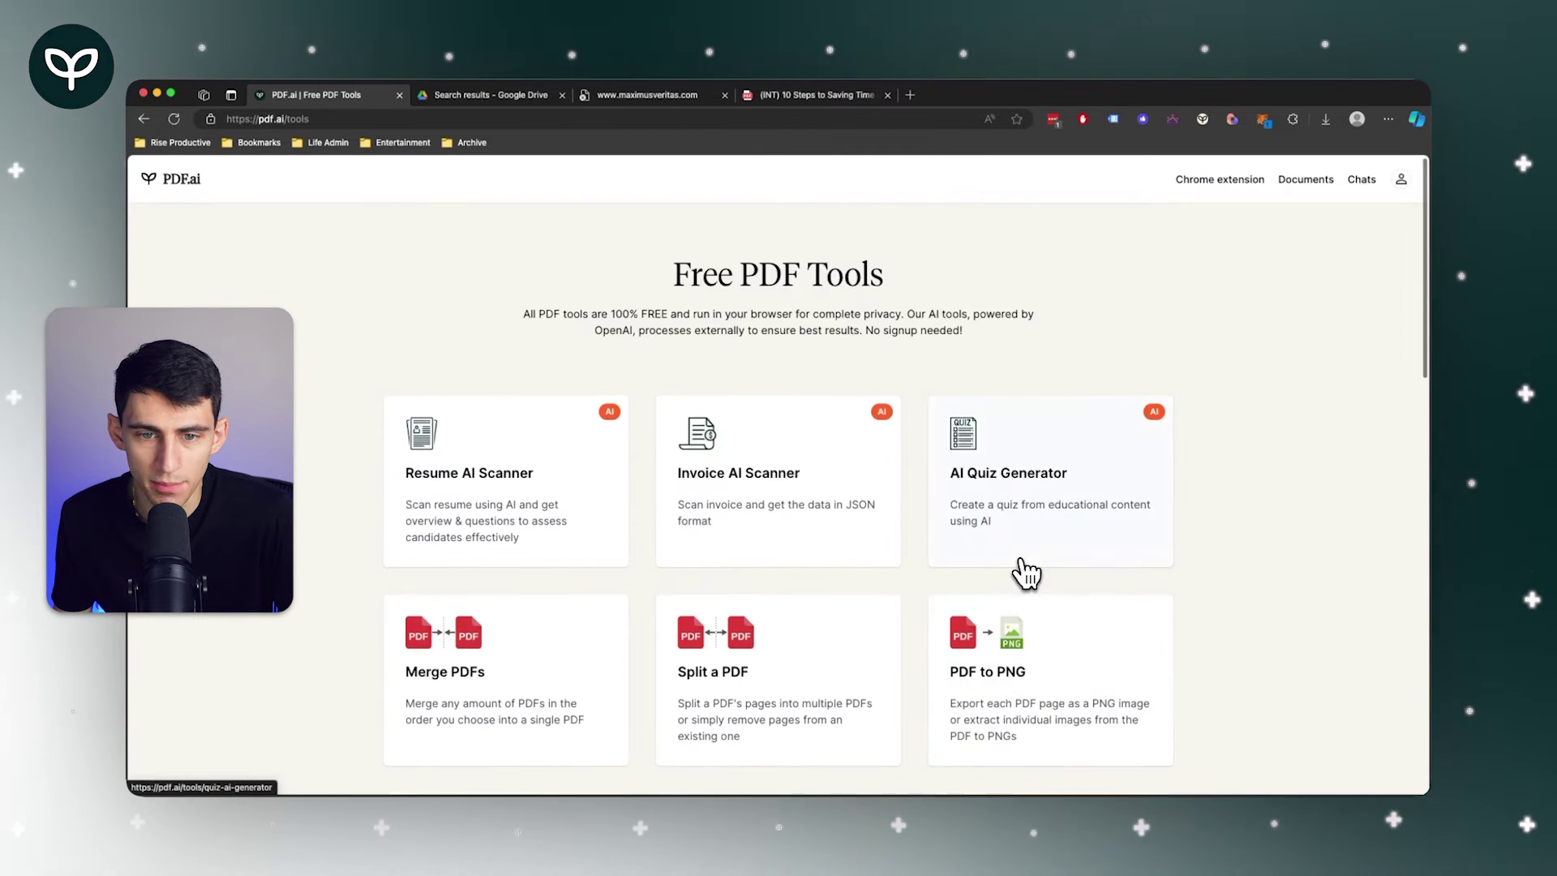
{"action": "scroll", "coordinate": [999, 567], "scroll_direction": "down", "scroll_amount": 3}
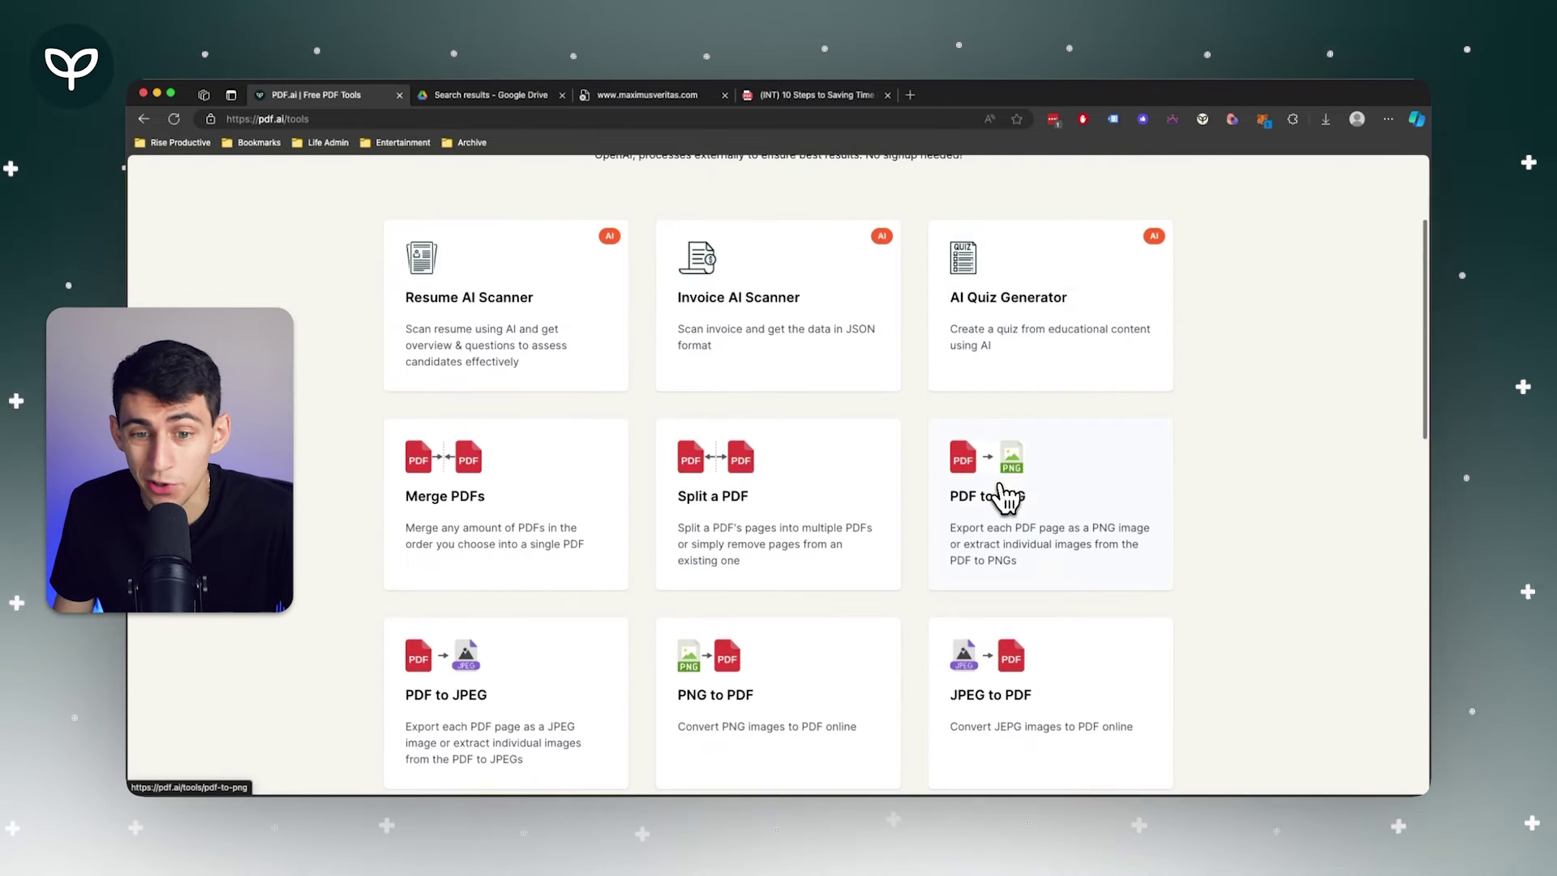
{"action": "scroll", "coordinate": [1016, 568], "scroll_direction": "up", "scroll_amount": 3}
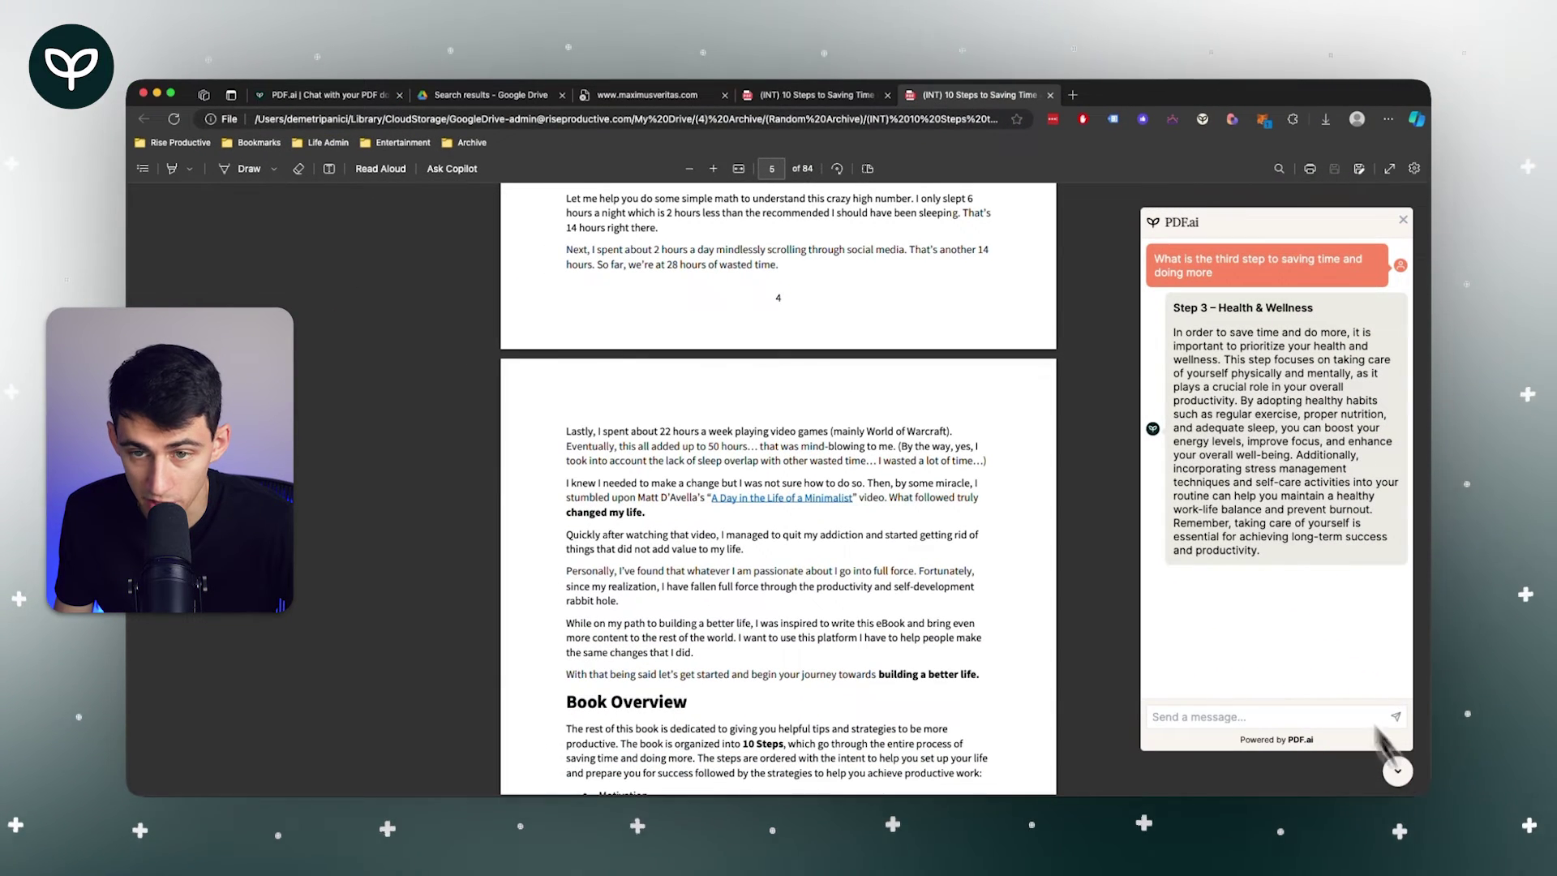
Close the duplicate 10 Steps PDF tab.
{"action": "left_click", "coordinate": [887, 94]}
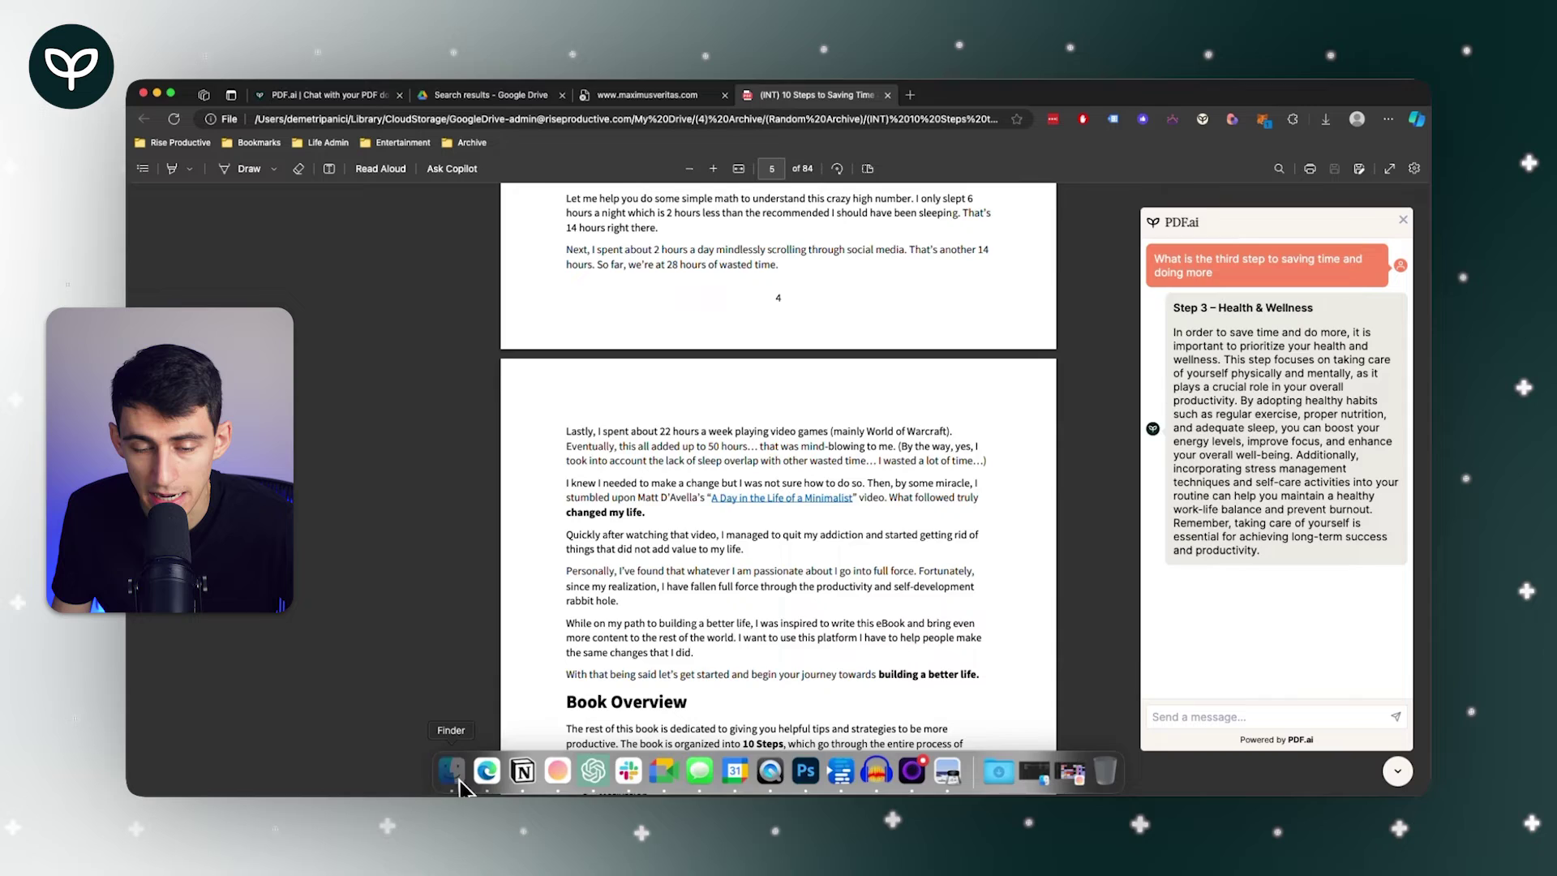
Open The Philosophy of Epictetus PDF in Edge, start a PDF.ai chat, and enable OCR.
{"action": "left_click", "coordinate": [456, 777]}
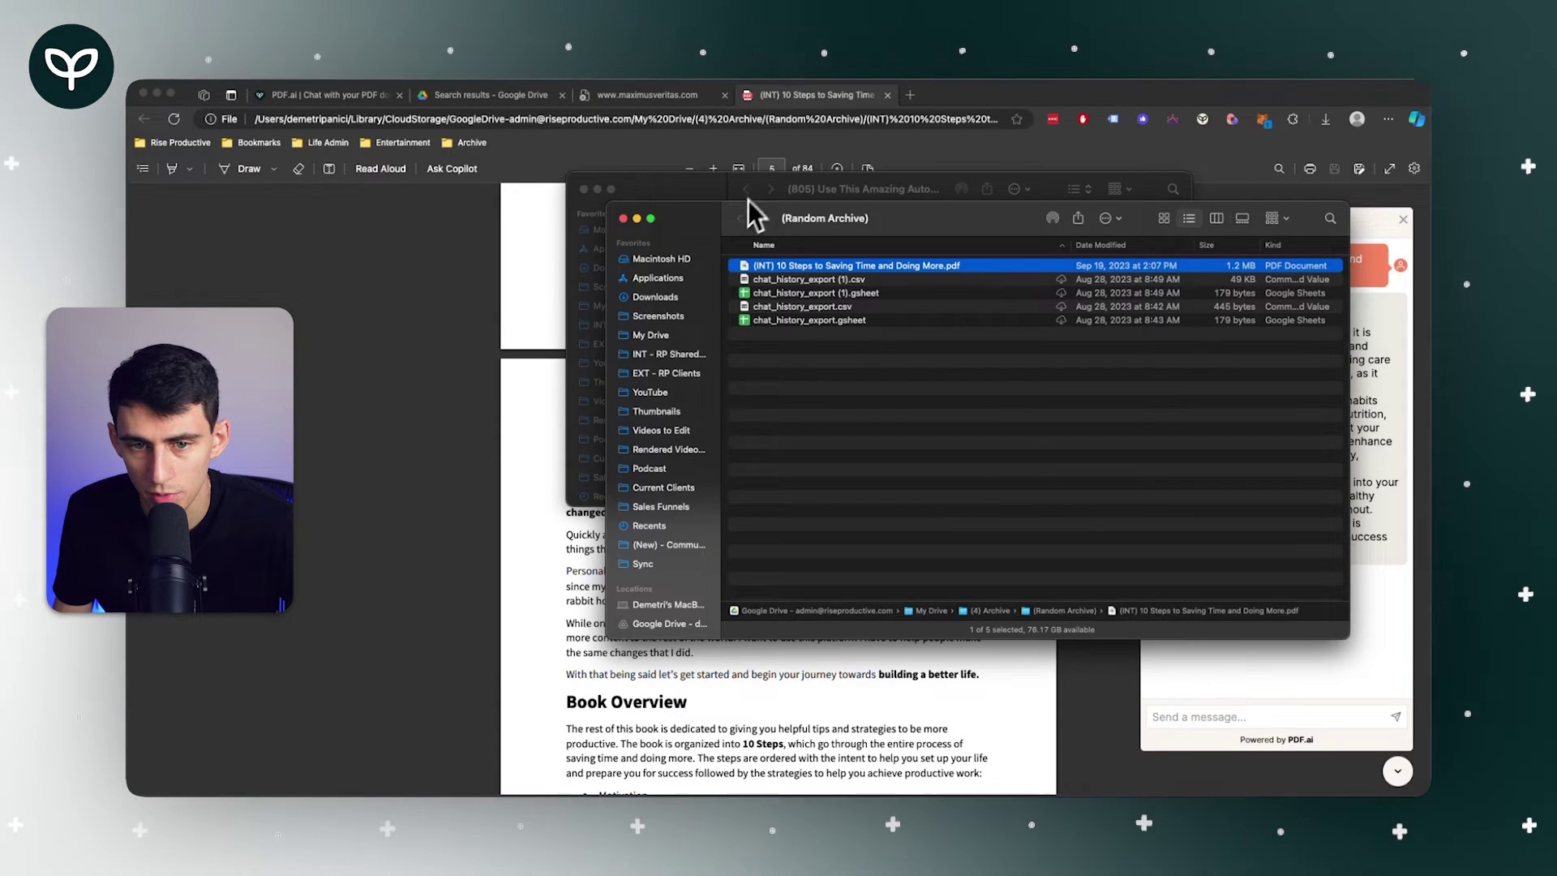
{"action": "left_click", "coordinate": [646, 94]}
{"action": "left_click", "coordinate": [144, 118]}
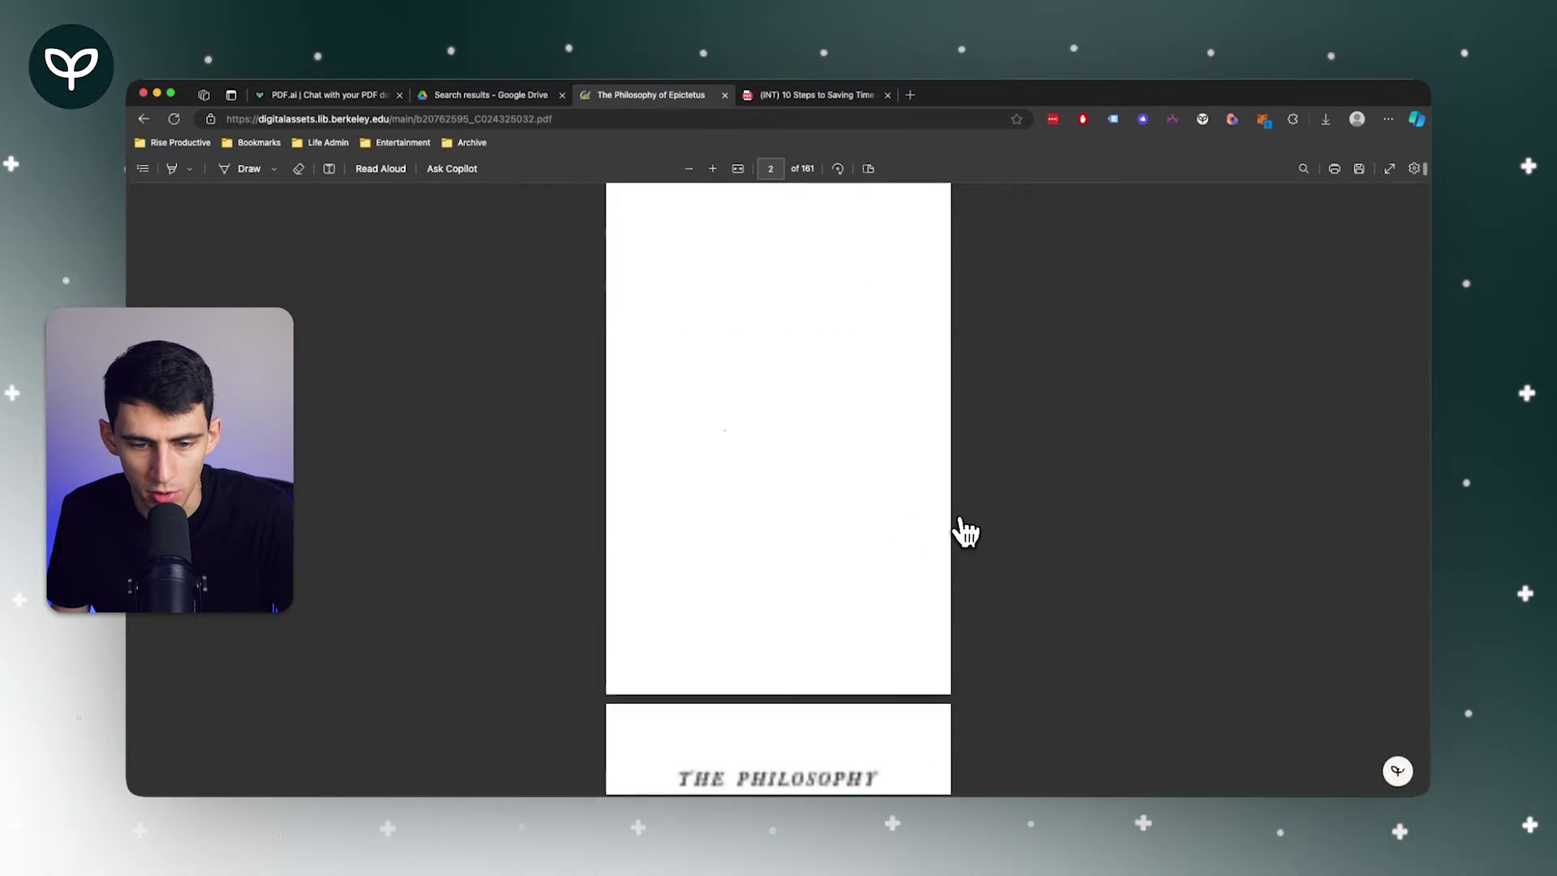
{"action": "left_click", "coordinate": [1398, 772]}
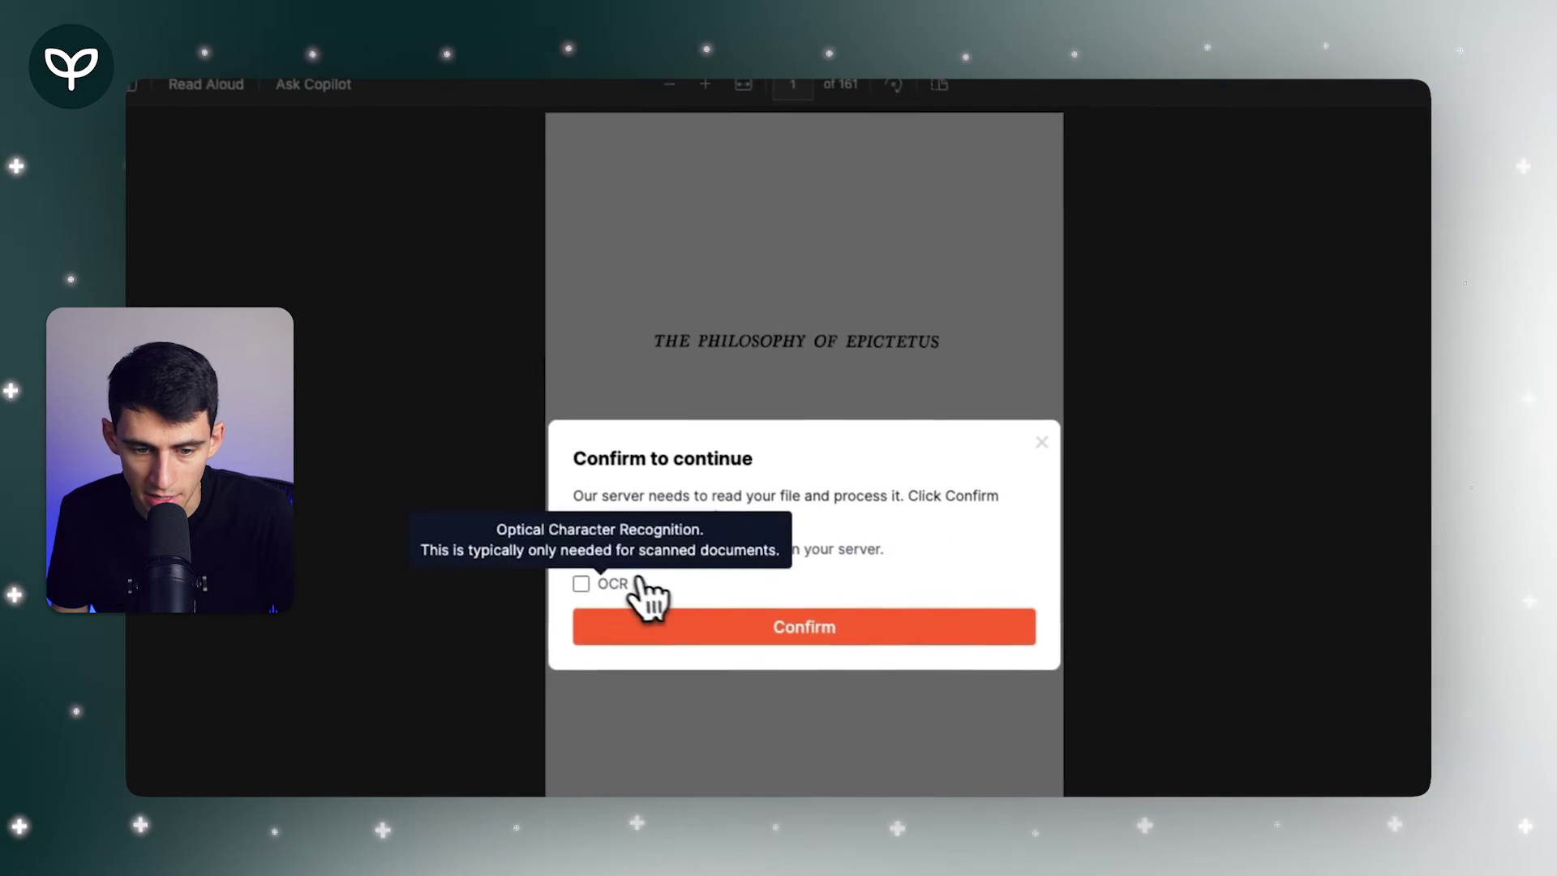
{"action": "left_click", "coordinate": [822, 685]}
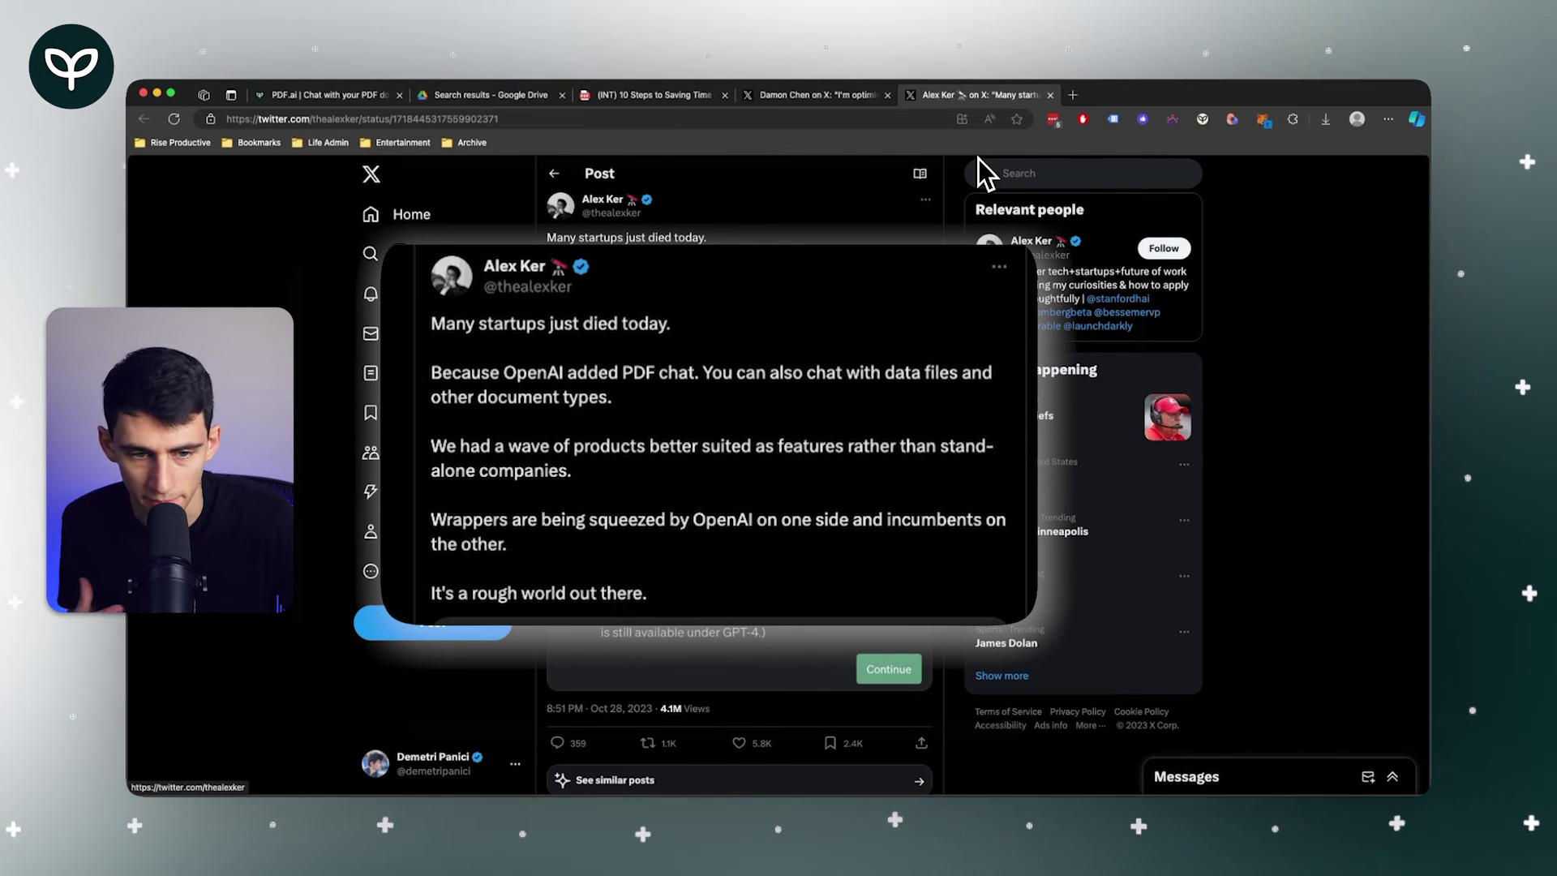
Switch to the other open X post's tab.
{"action": "left_click", "coordinate": [775, 100]}
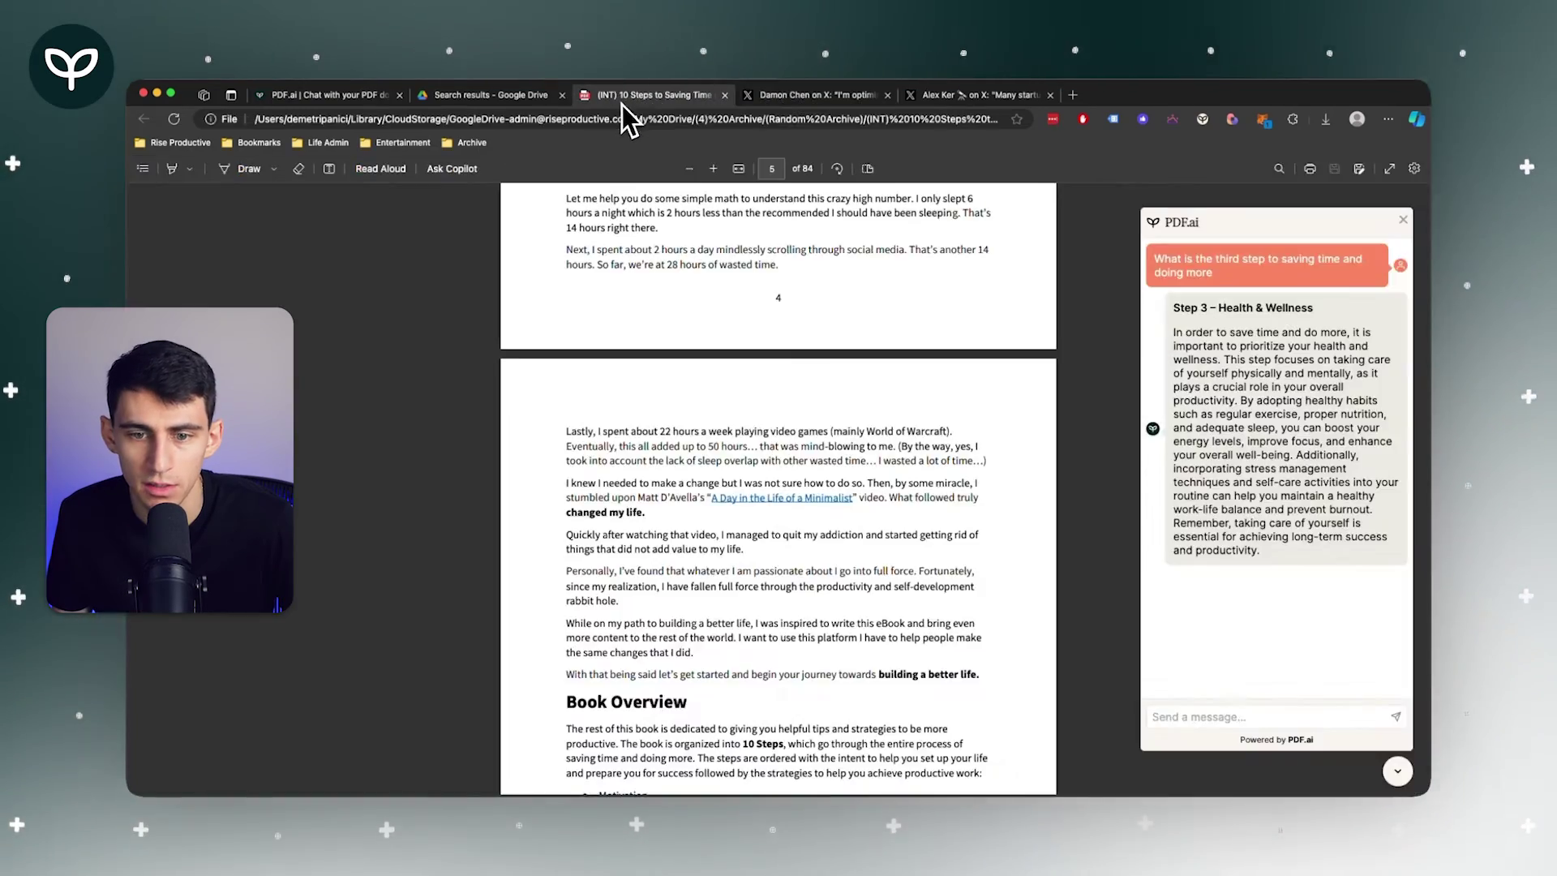
Return to the 10 Steps document's chat and view its suggested questions and chat settings.
{"action": "scroll", "coordinate": [953, 475], "scroll_direction": "up", "scroll_amount": 5}
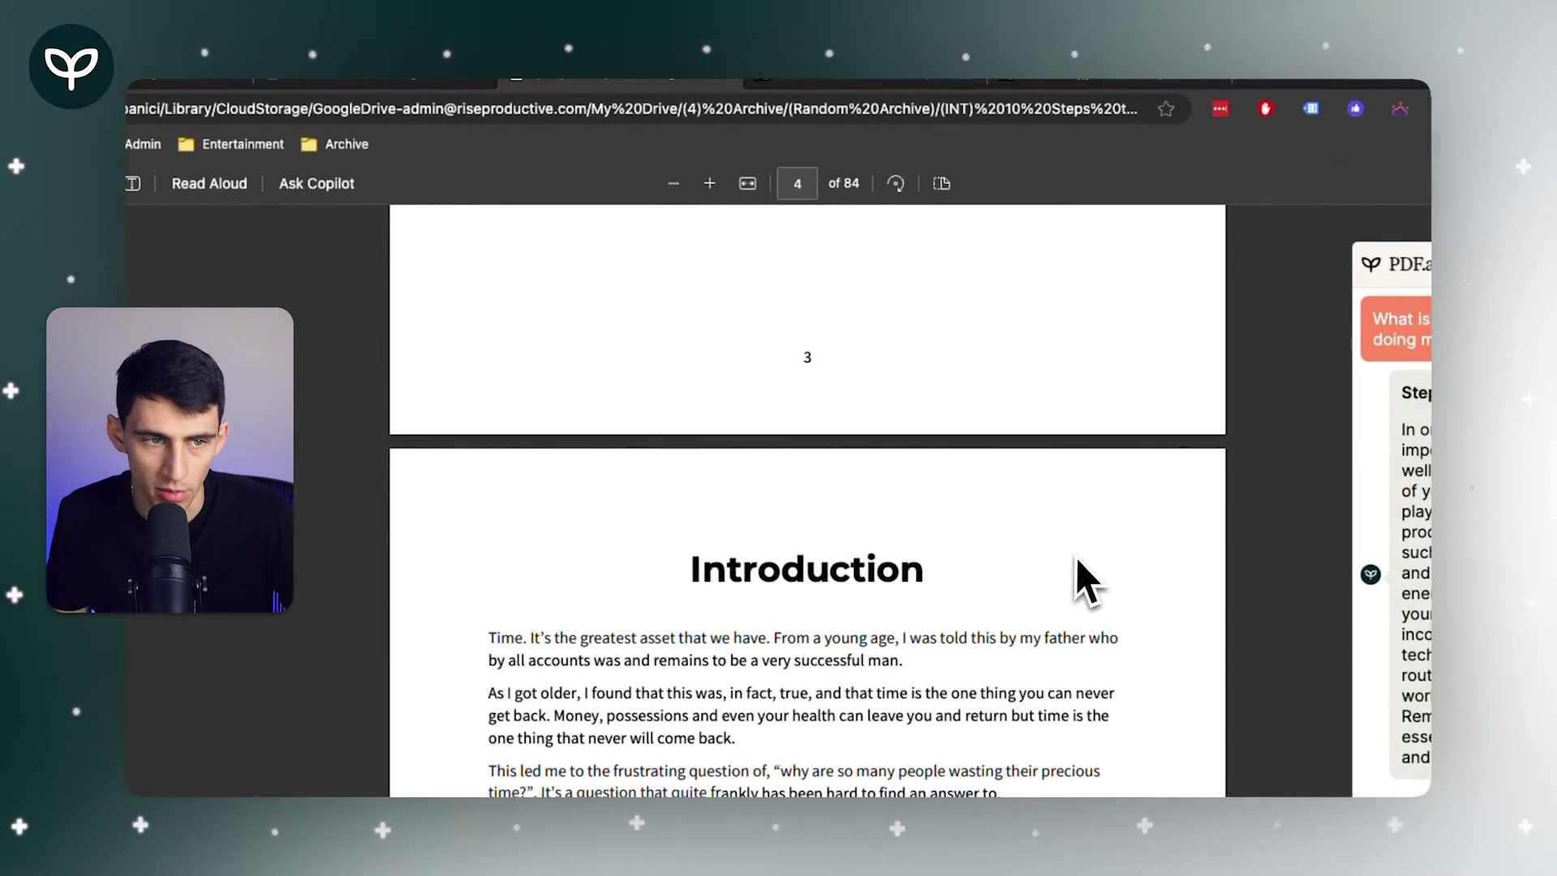
{"action": "left_click", "coordinate": [381, 98]}
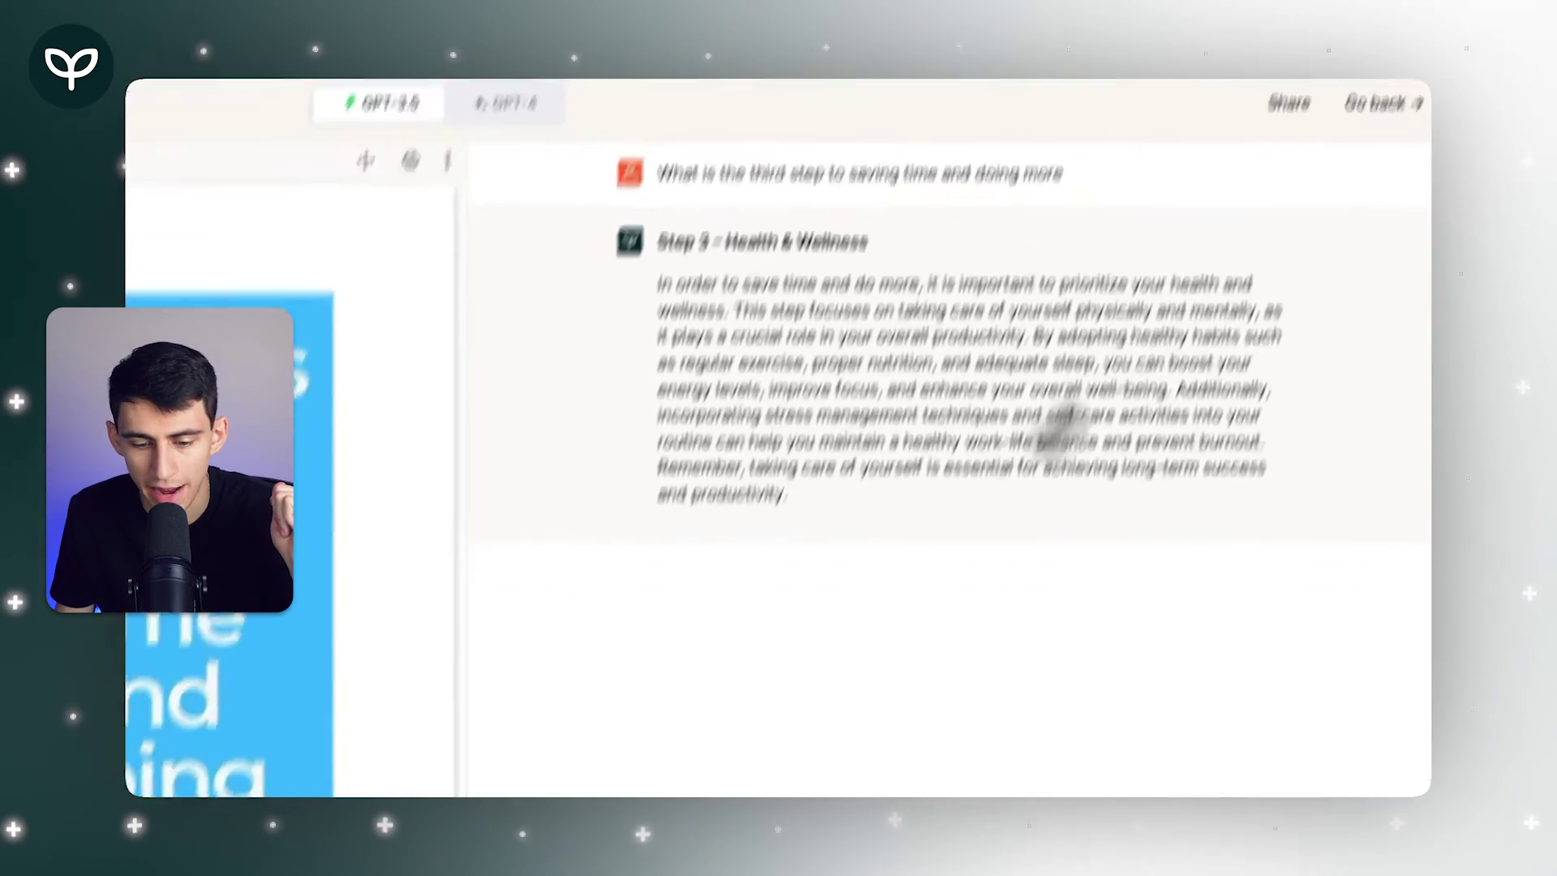
{"action": "left_click", "coordinate": [641, 781]}
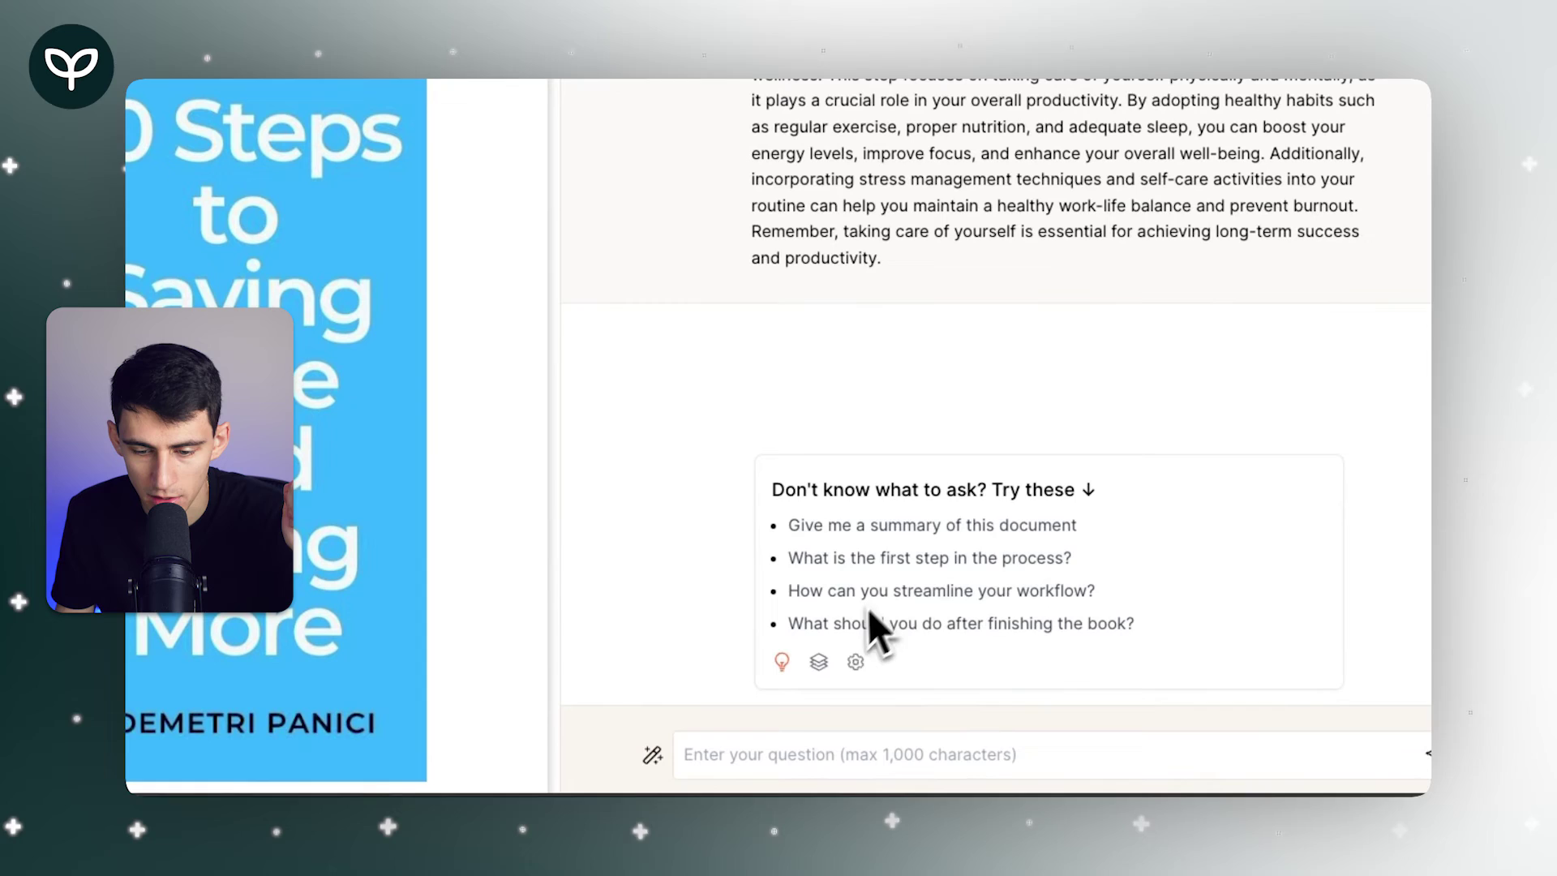
{"action": "left_click", "coordinate": [853, 663]}
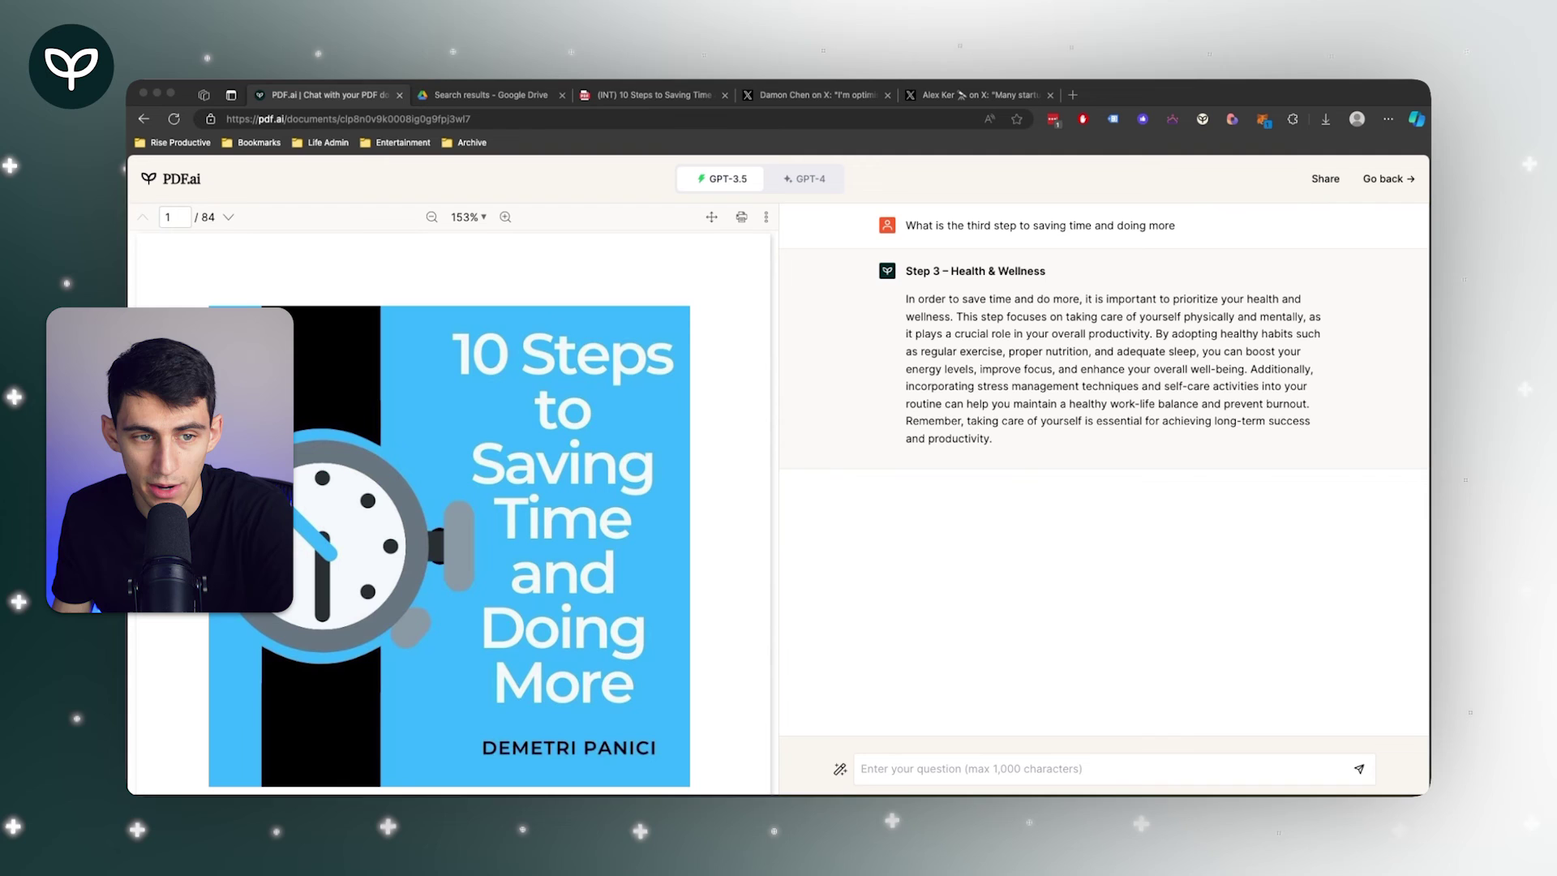
Open PDF.ai in a new tab and start a Chat All session from Documents.
{"action": "left_click", "coordinate": [182, 188]}
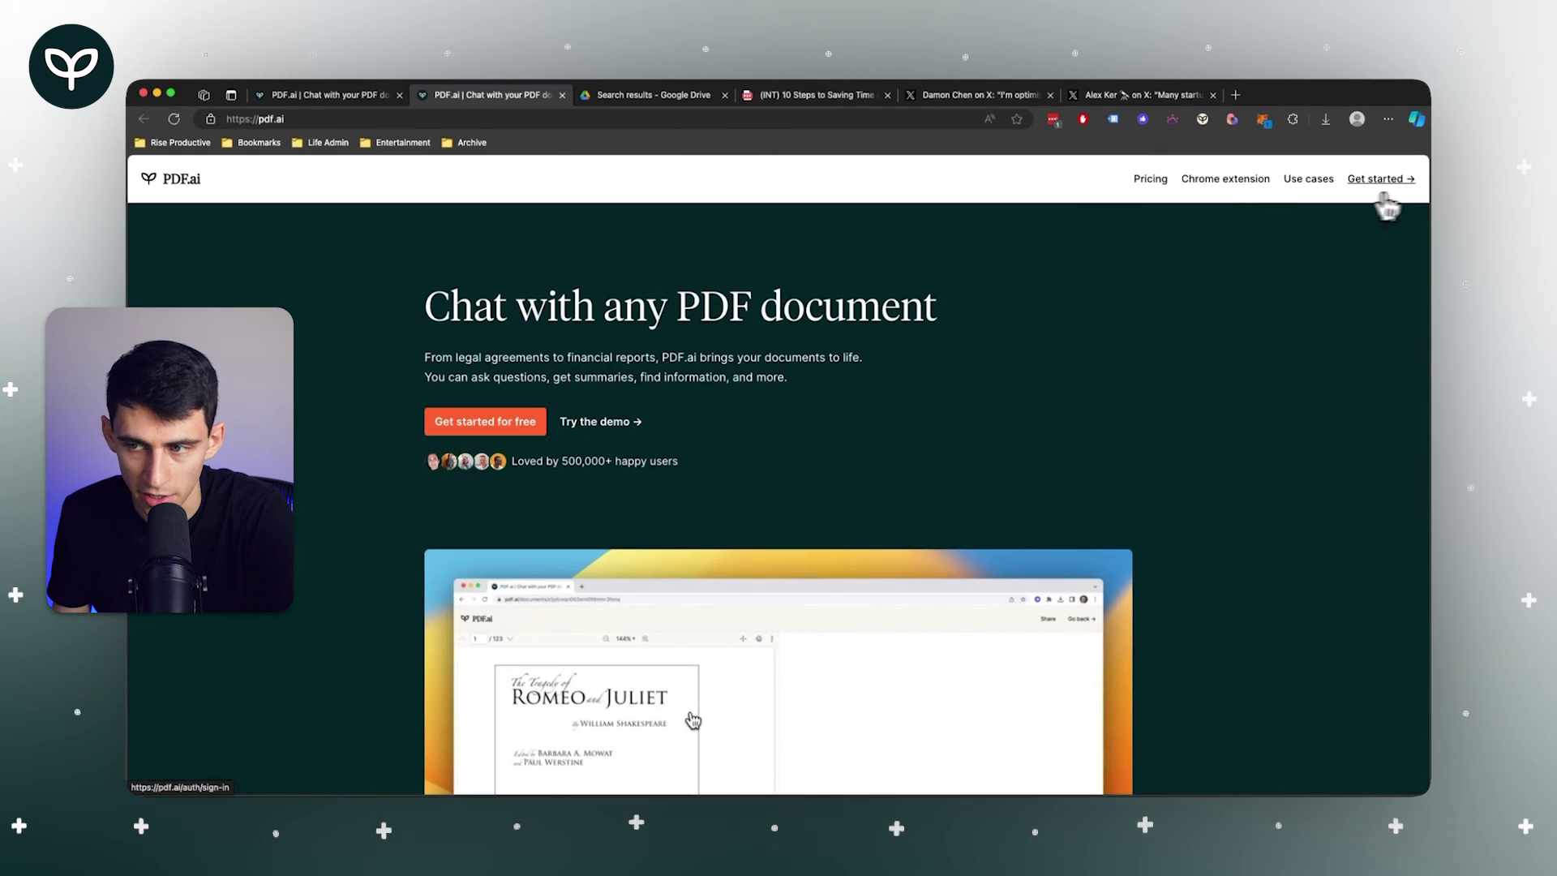
{"action": "left_click", "coordinate": [1382, 193]}
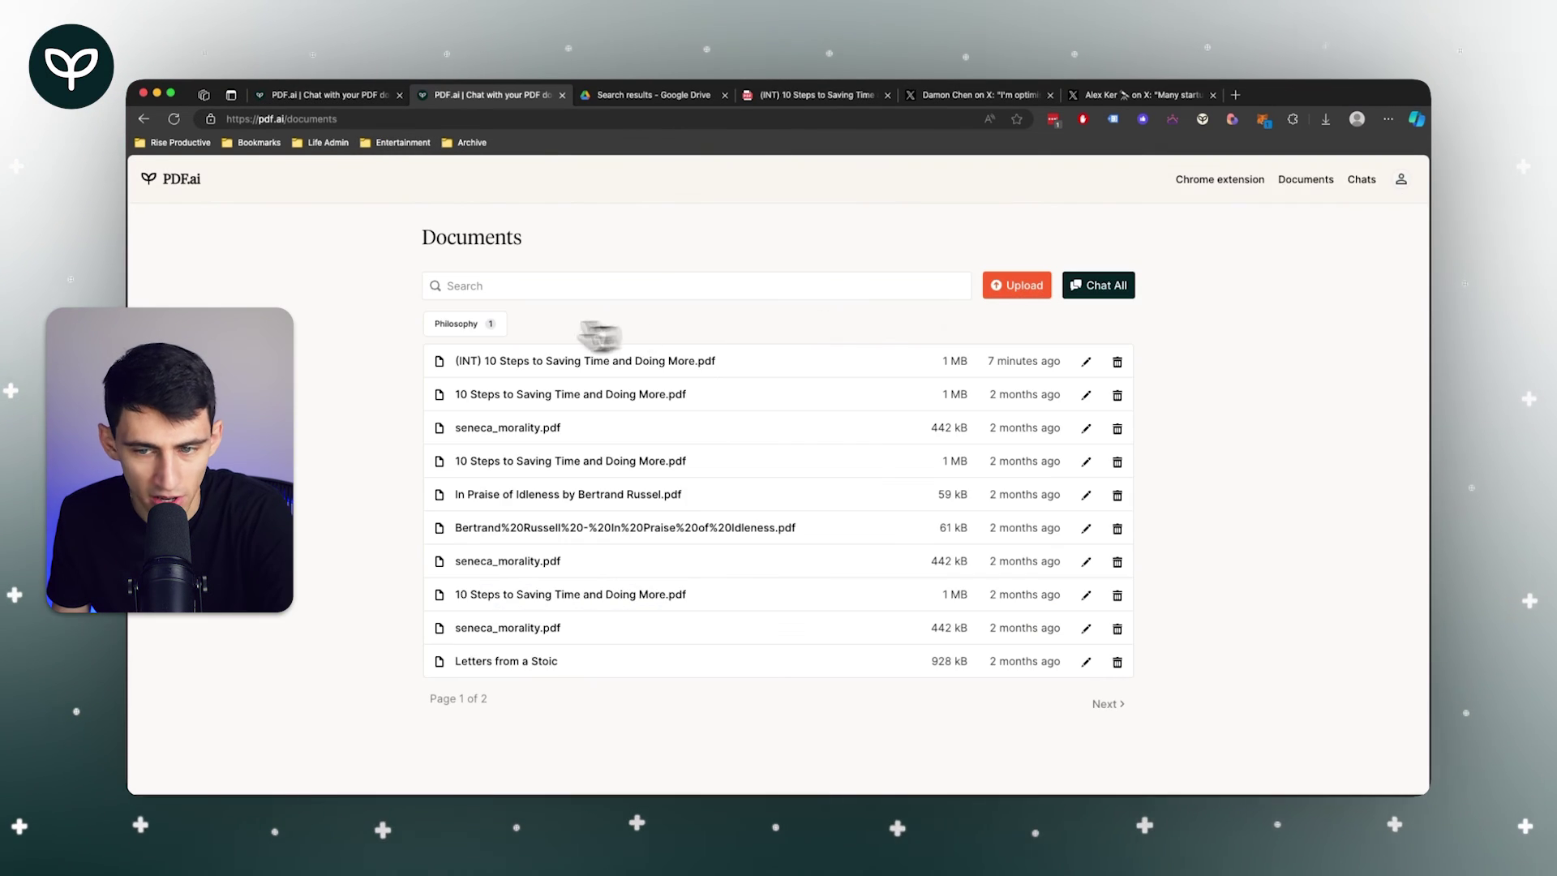
{"action": "left_click", "coordinate": [486, 228]}
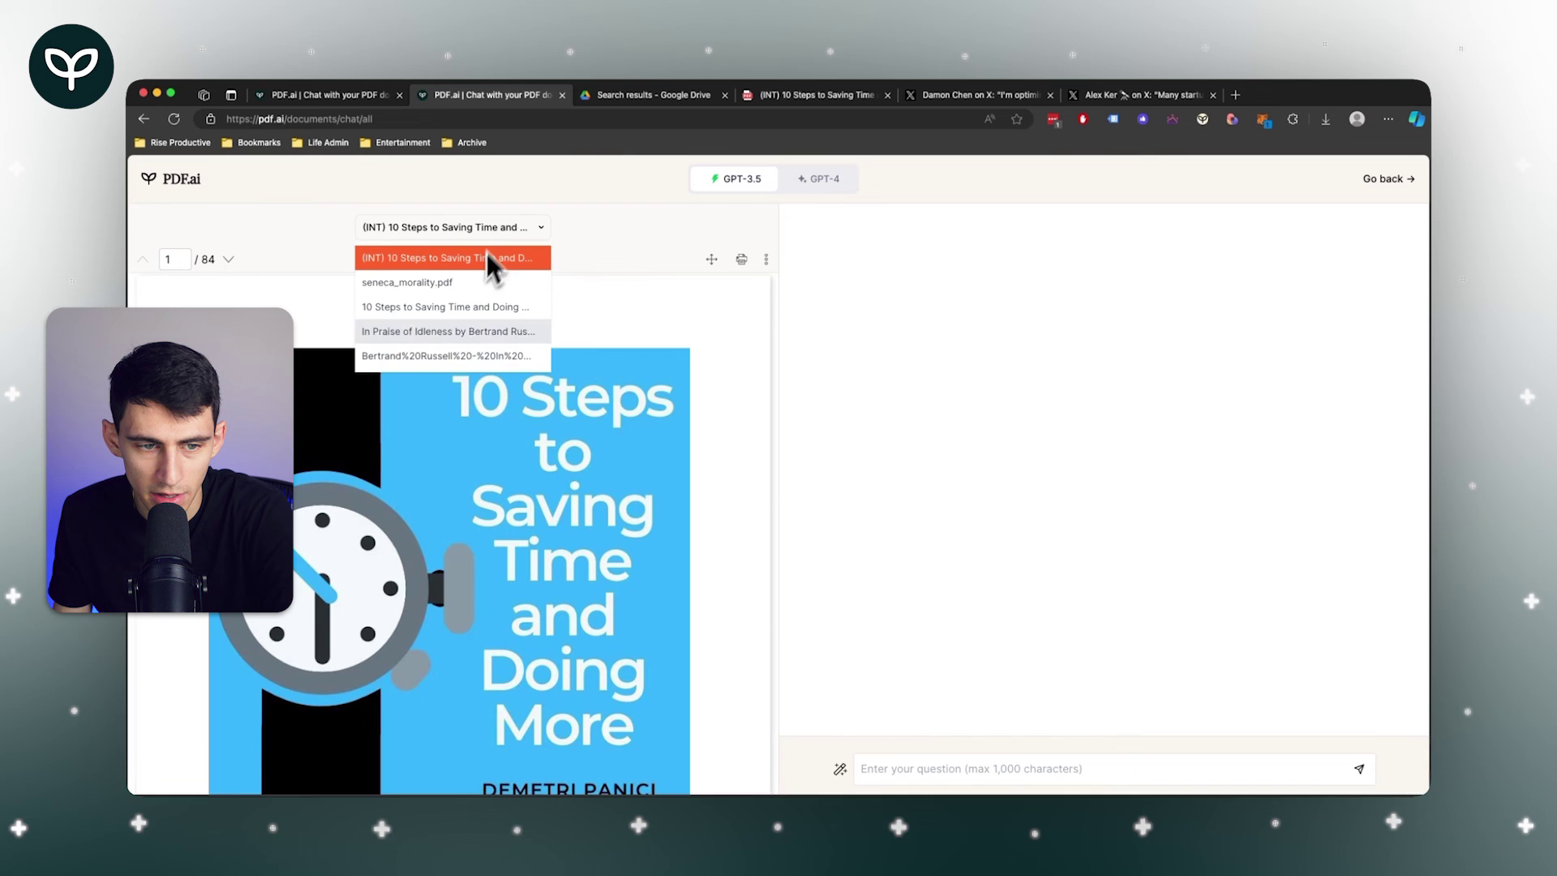
Preview In Praise of Idleness, then switch the preview to Letters from a Stoic.
{"action": "left_click", "coordinate": [448, 331]}
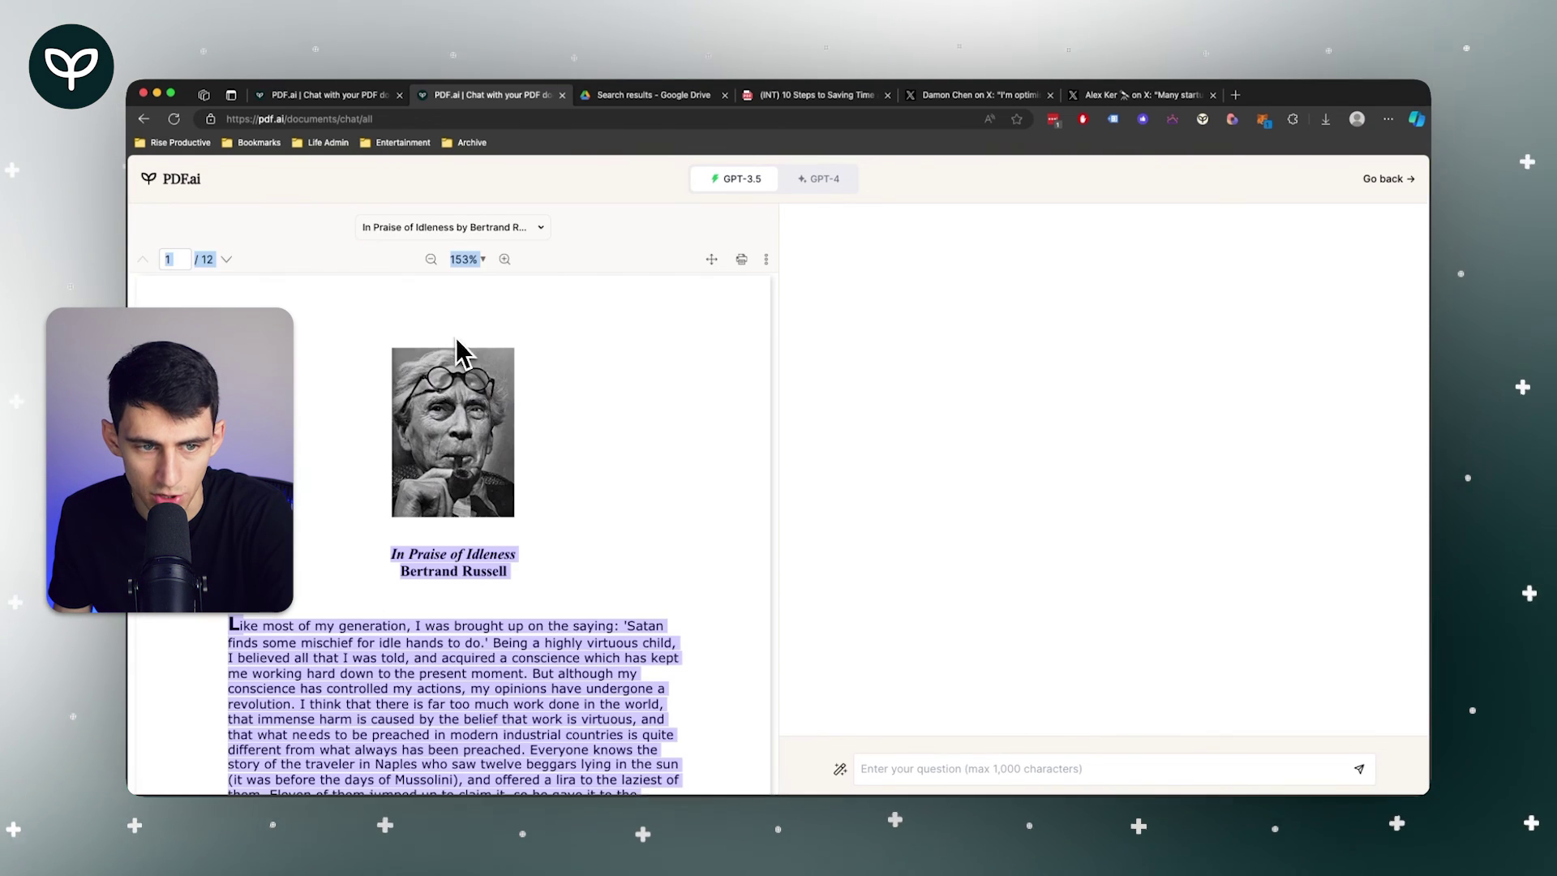
{"action": "left_click", "coordinate": [486, 230]}
{"action": "left_click", "coordinate": [454, 282]}
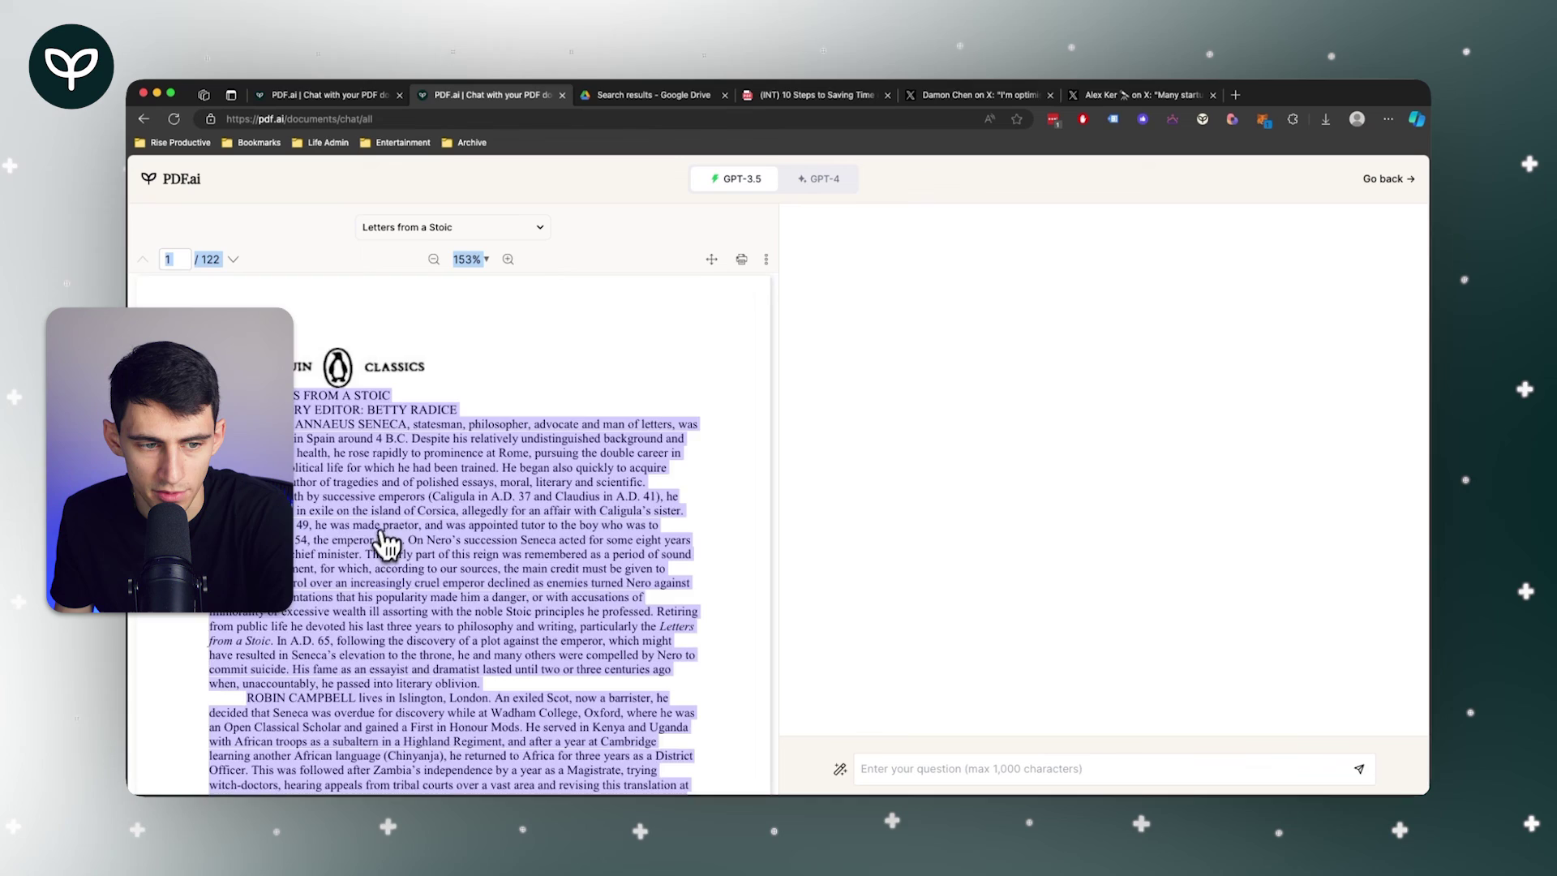
{"action": "scroll", "coordinate": [381, 559], "scroll_direction": "down", "scroll_amount": 4}
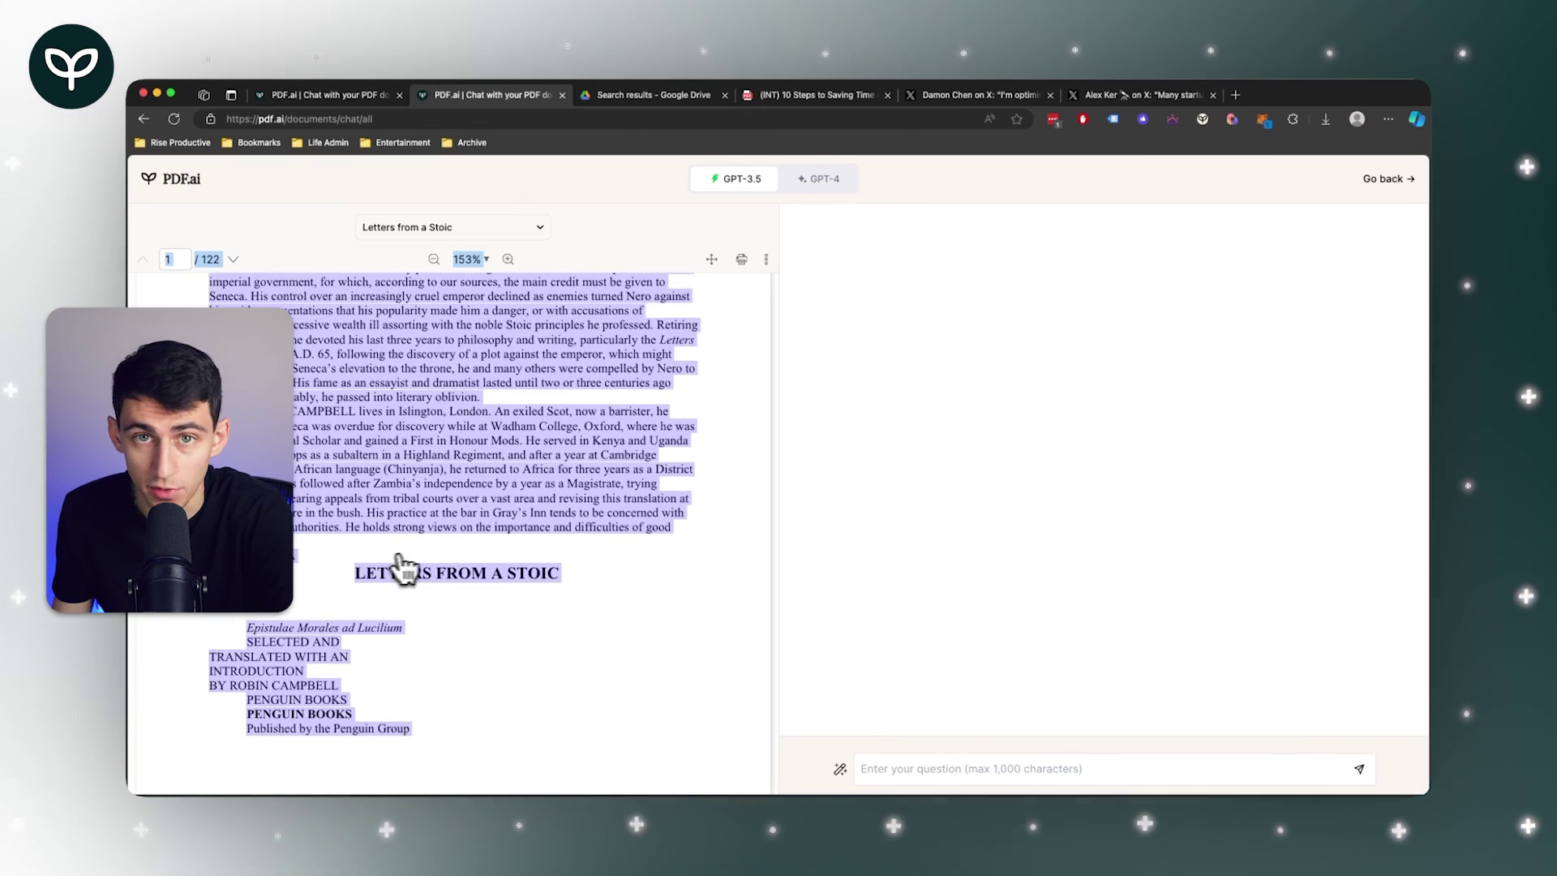